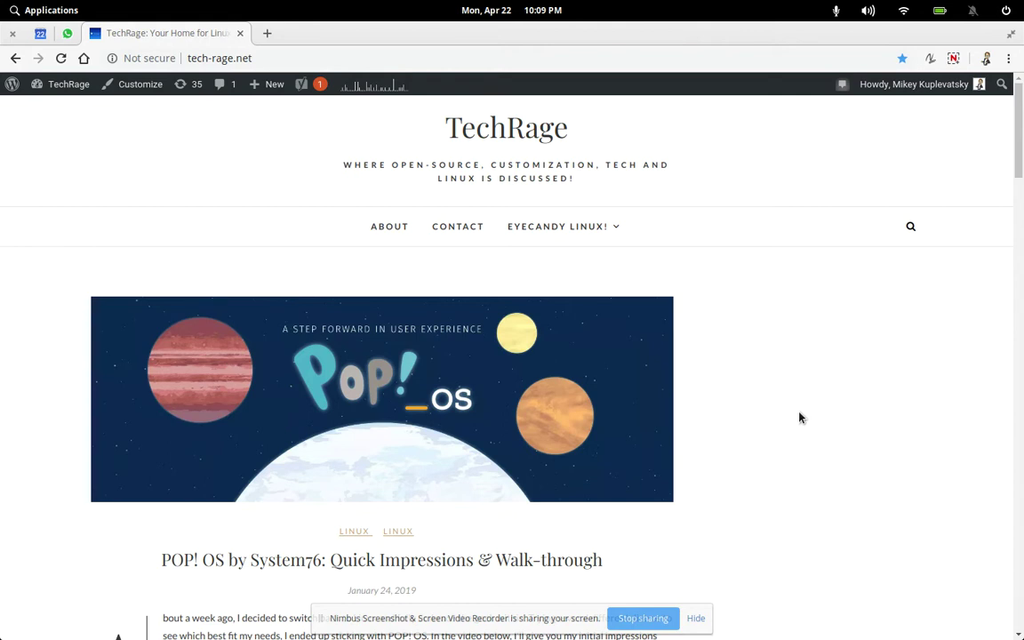
Minimize the browser window and switch to AppCenter
mouse_move(405, 633)
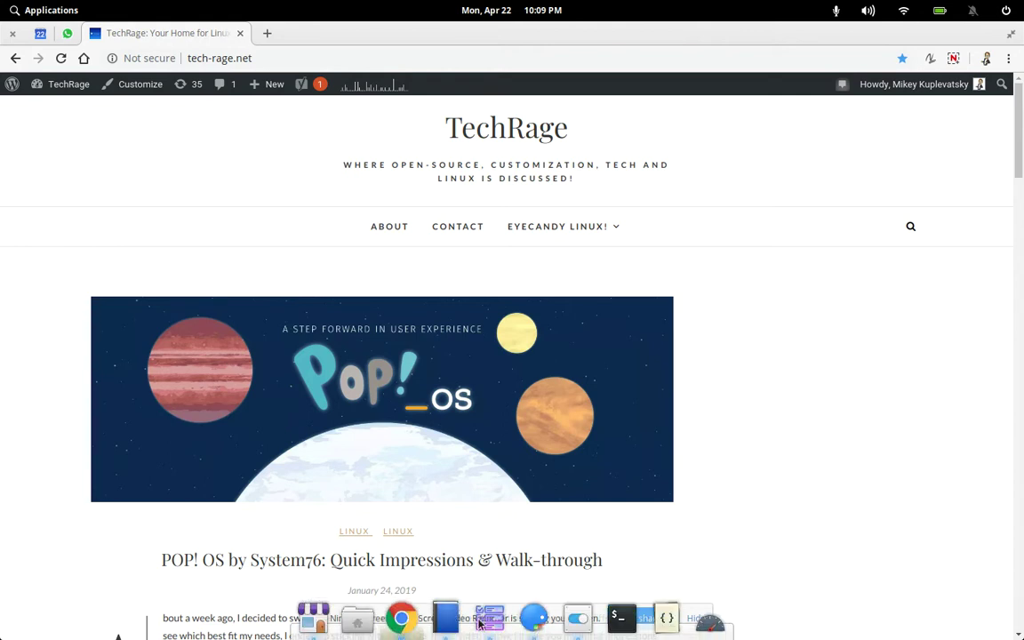
left_click(402, 616)
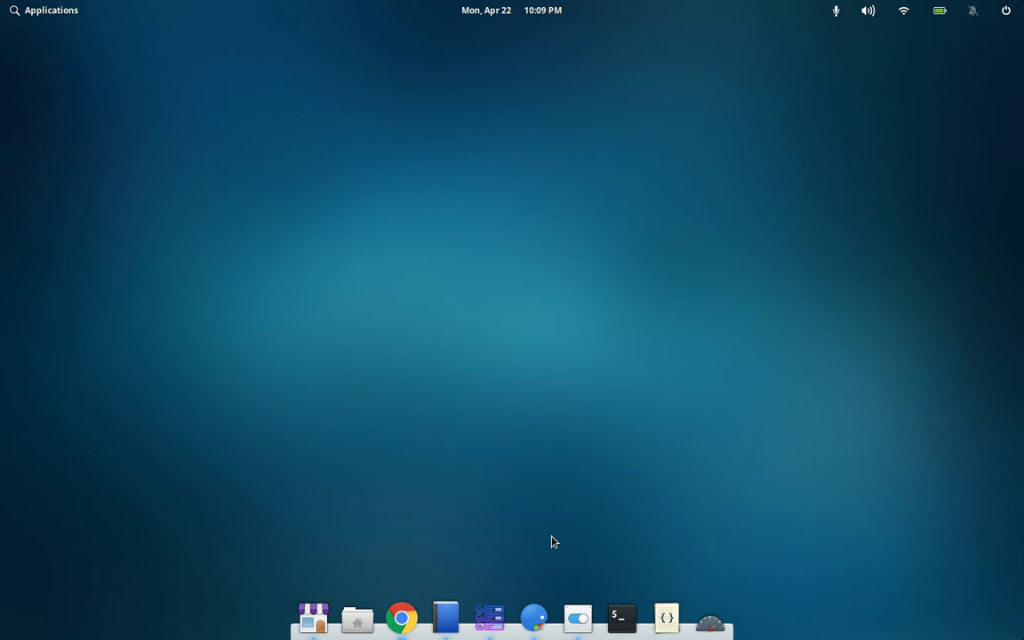
left_click(313, 617)
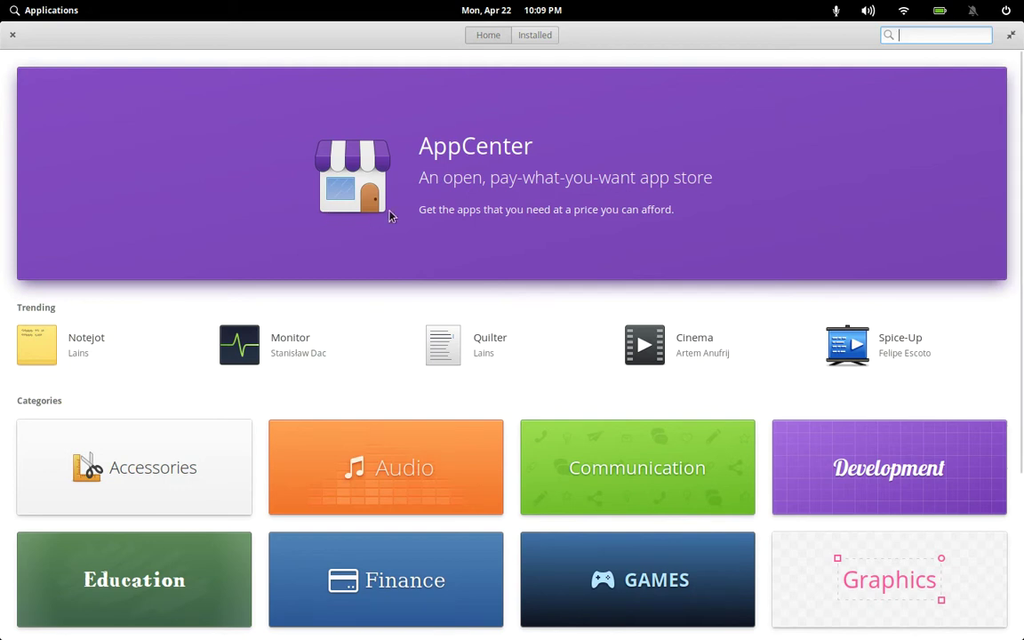
Open the Office category and examine its curated and non-curated apps and their prices
scroll(619, 394, "down", 5)
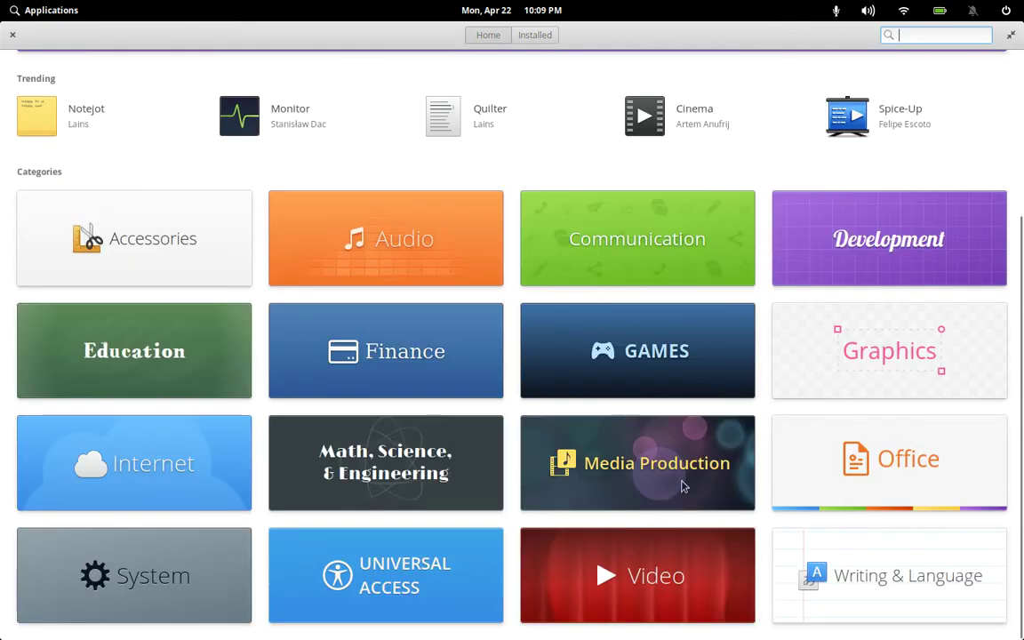
left_click(900, 438)
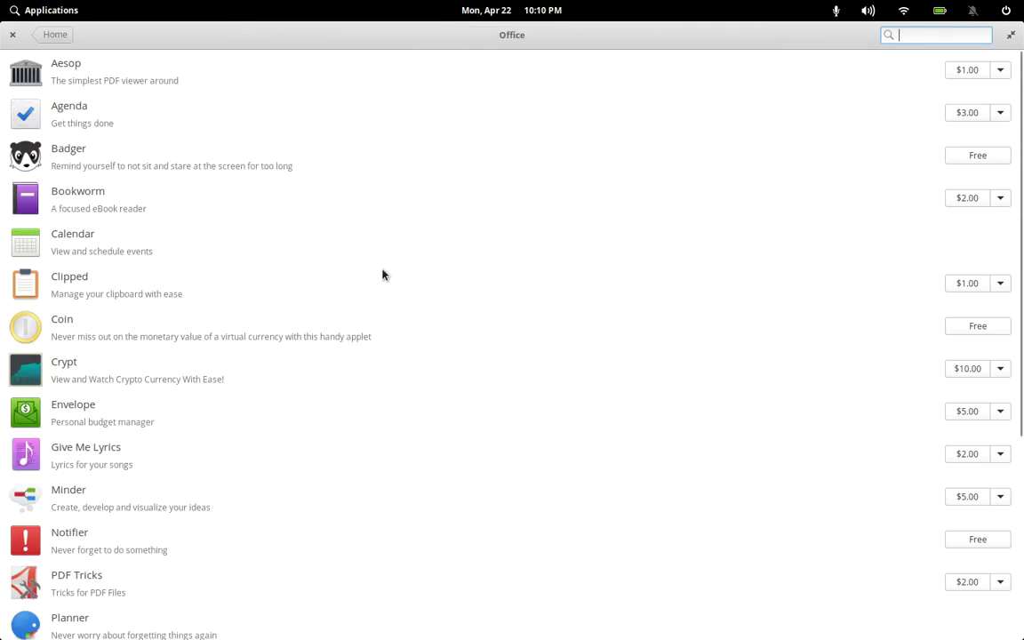
scroll(439, 307, "down", 3)
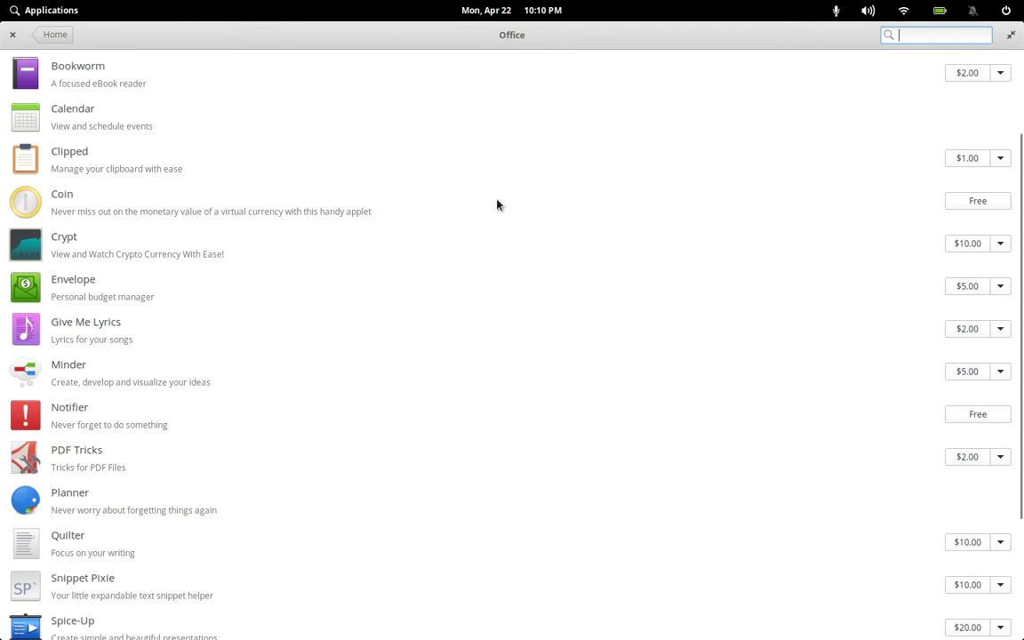
scroll(552, 176, "down", 3)
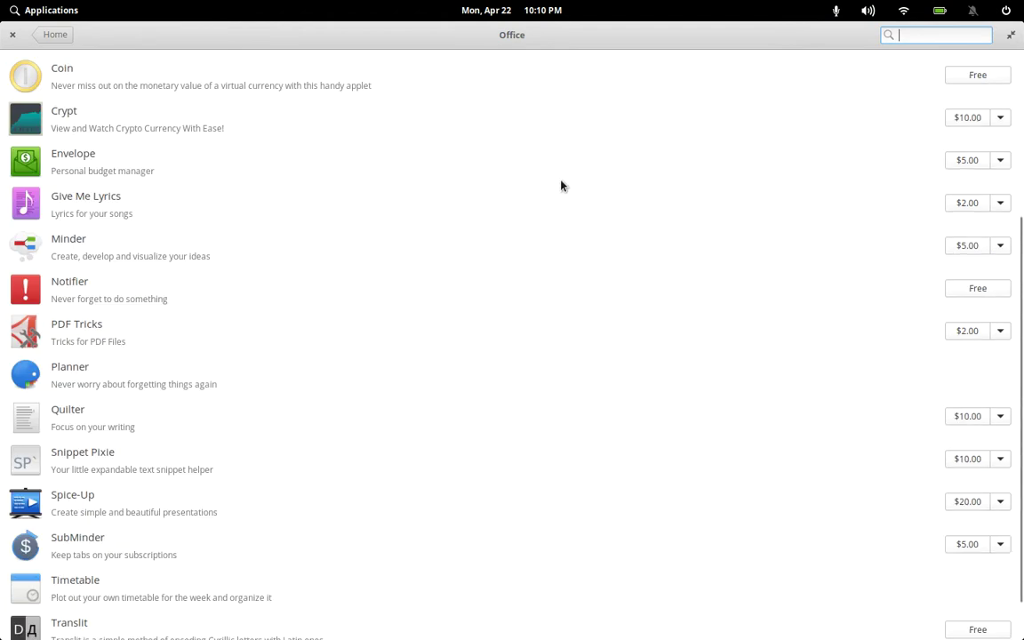
scroll(560, 185, "down", 10)
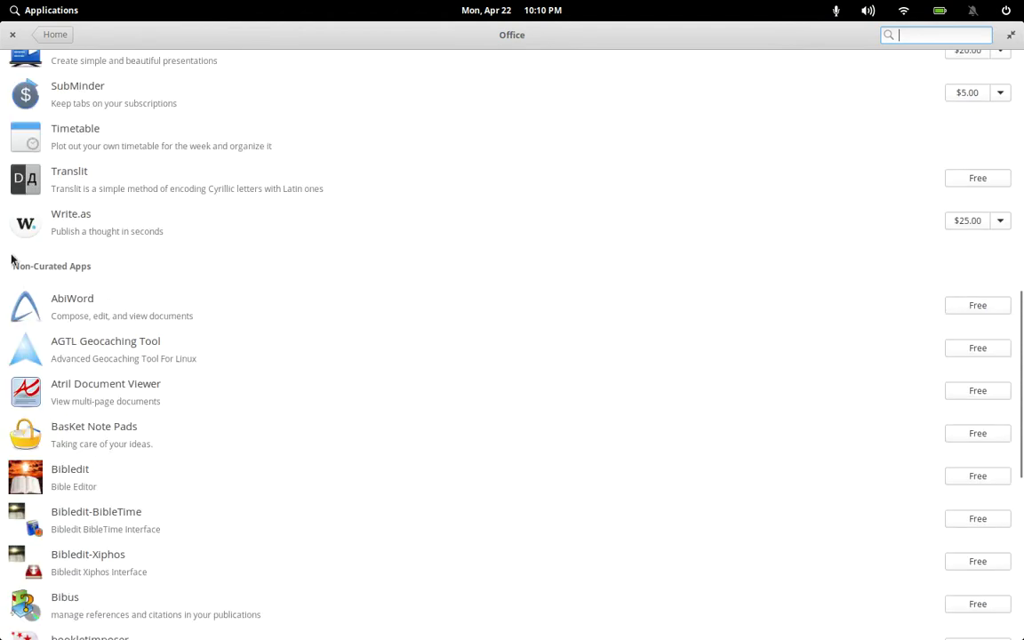
scroll(57, 275, "down", 3)
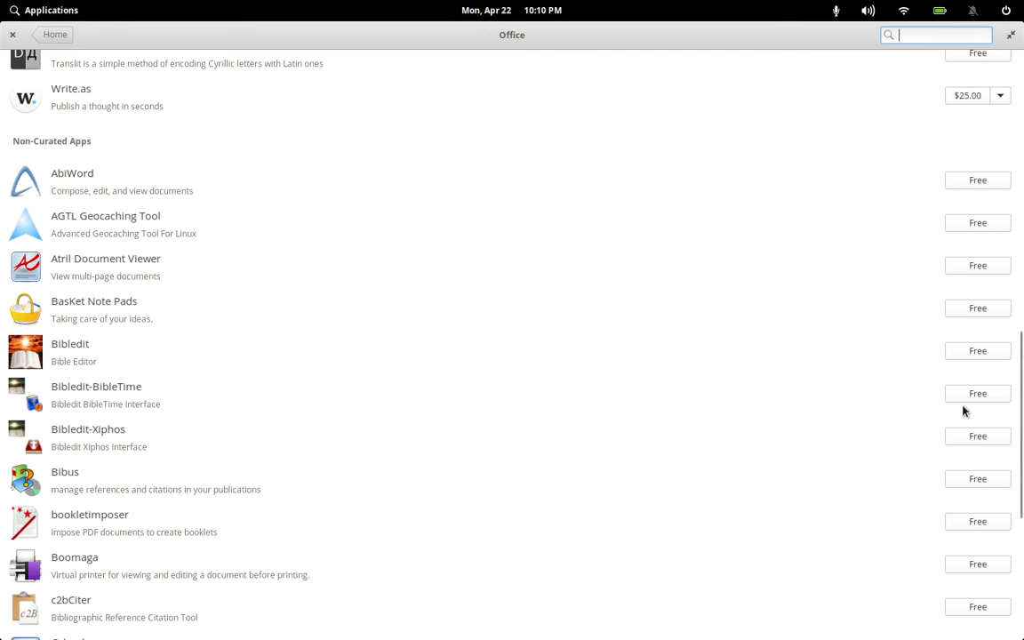
scroll(989, 503, "down", 3)
scroll(989, 506, "up", 10)
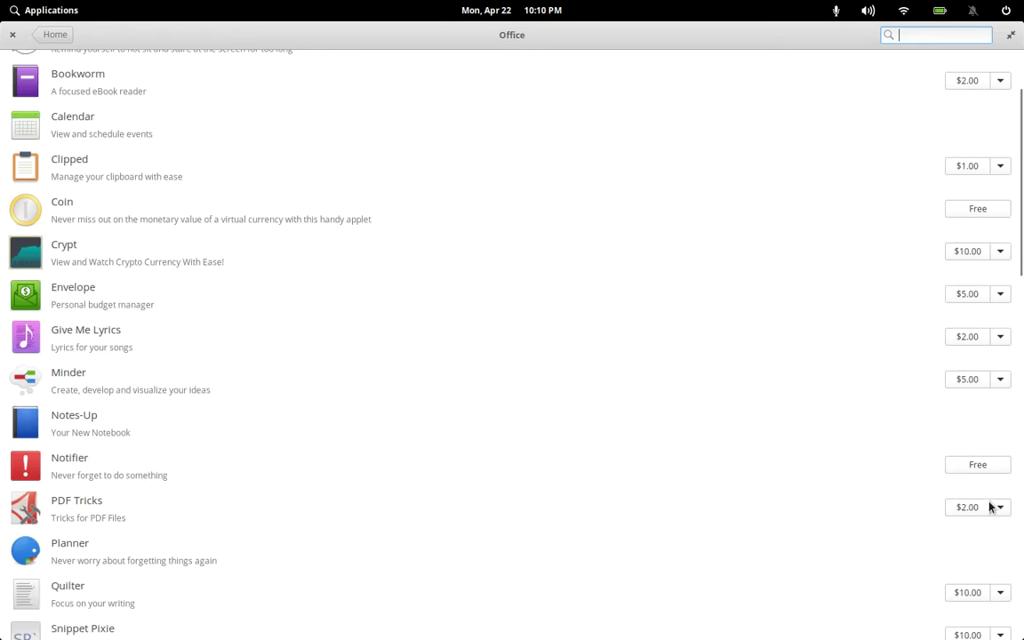
Set the price to pay for Bookworm to $0
left_click(997, 83)
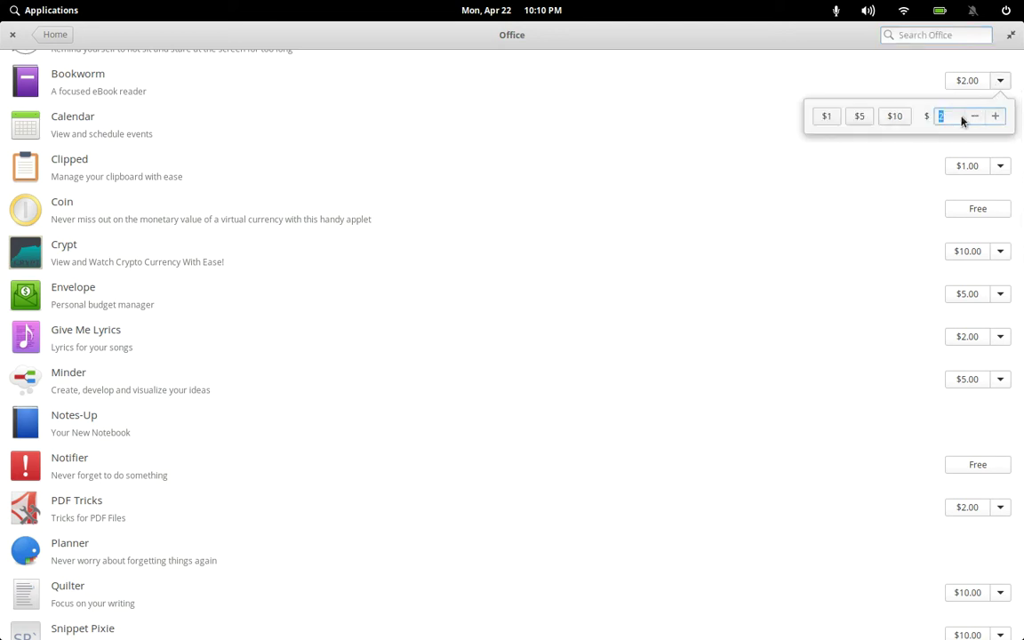
left_click(973, 120)
left_click(972, 120)
left_click(466, 36)
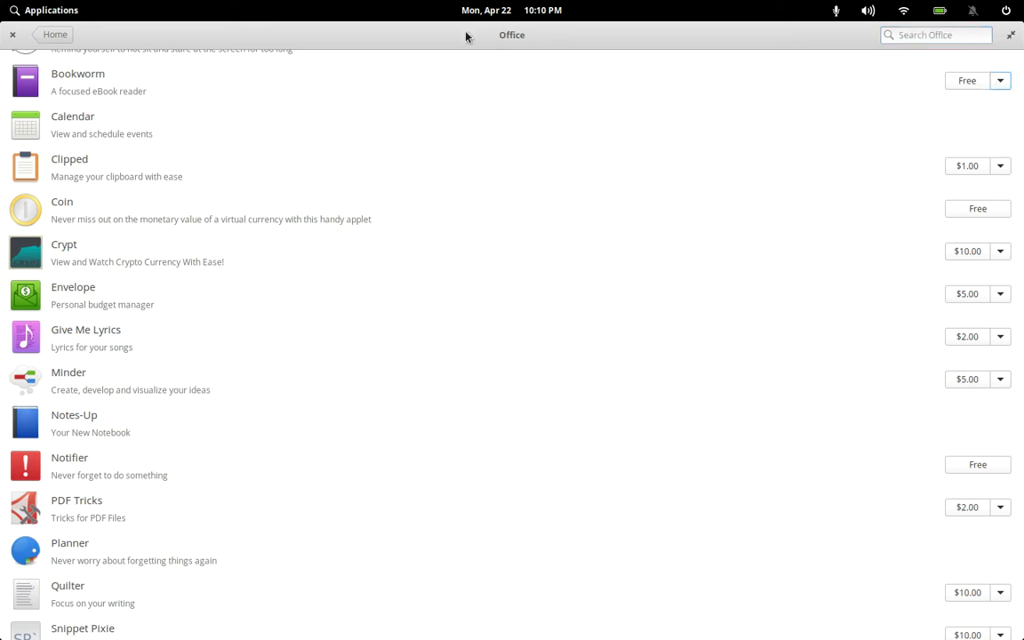
Return to the store's home page, close AppCenter and switch to Notes-Up
left_click(36, 36)
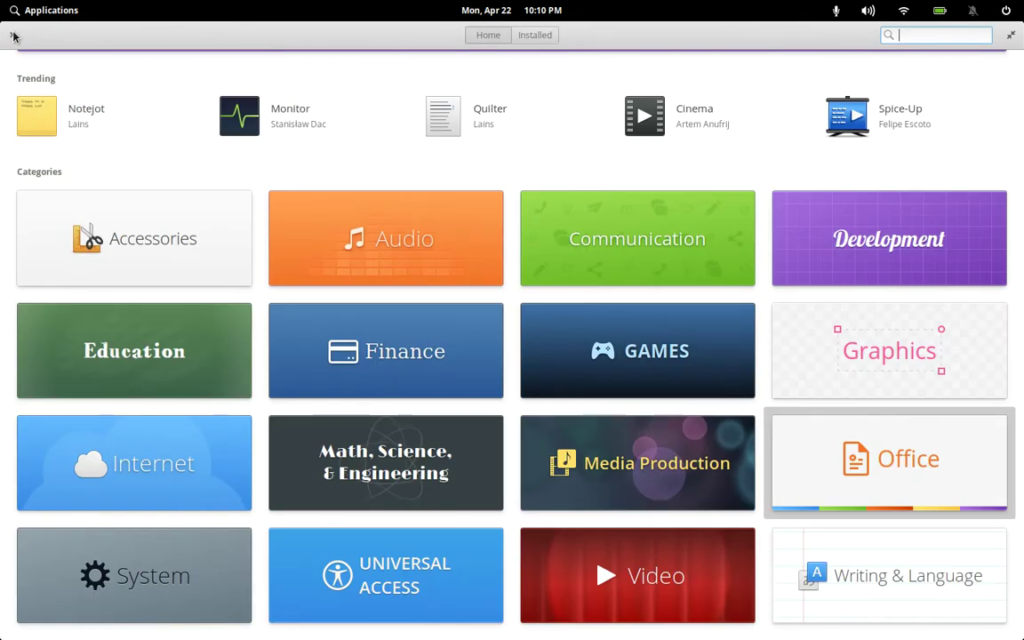
scroll(230, 227, "up", 3)
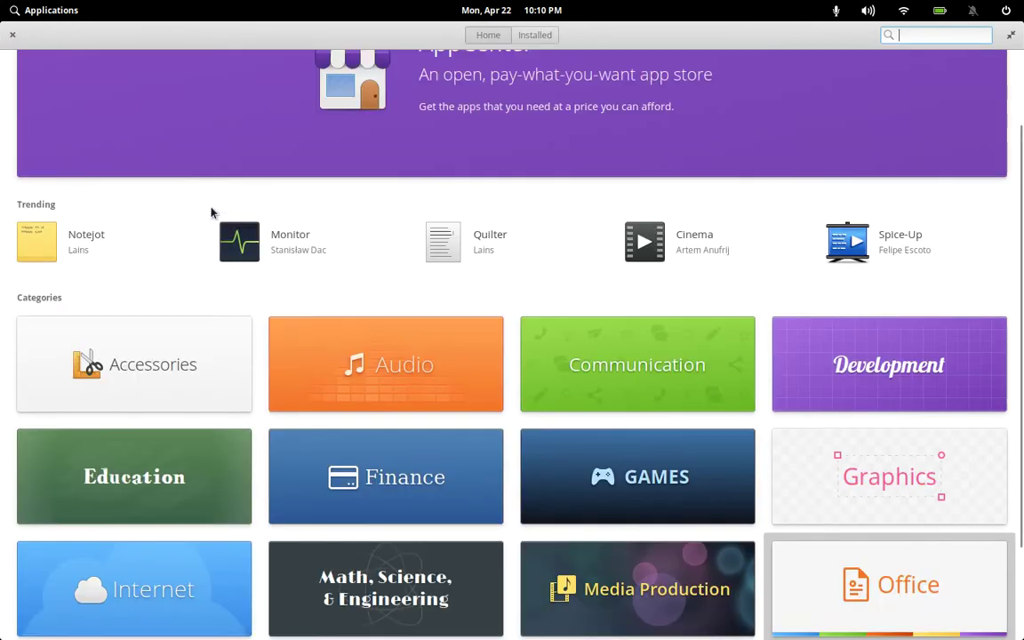
left_click(13, 36)
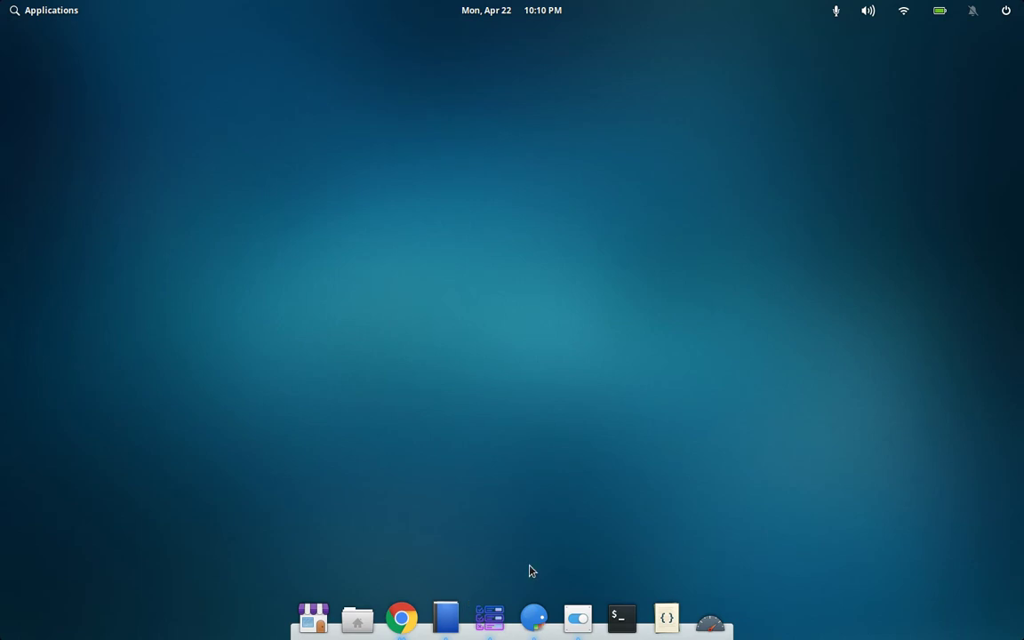
left_click(442, 613)
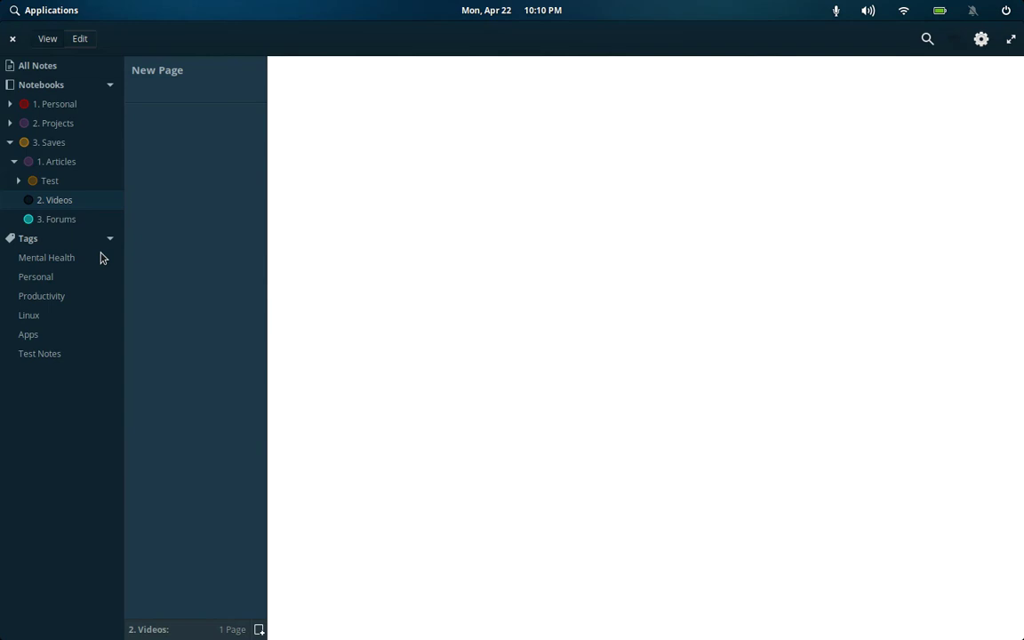
Collapse the Tags section and examine the sub-notebooks of 1. Personal, 2. Projects and 3. Saves
left_click(10, 143)
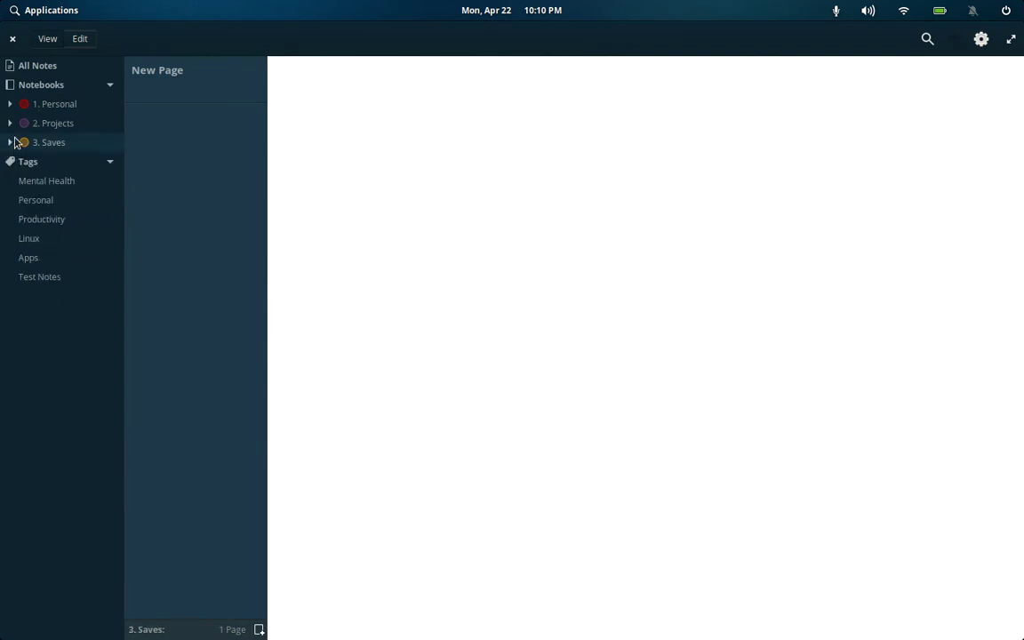
left_click(111, 163)
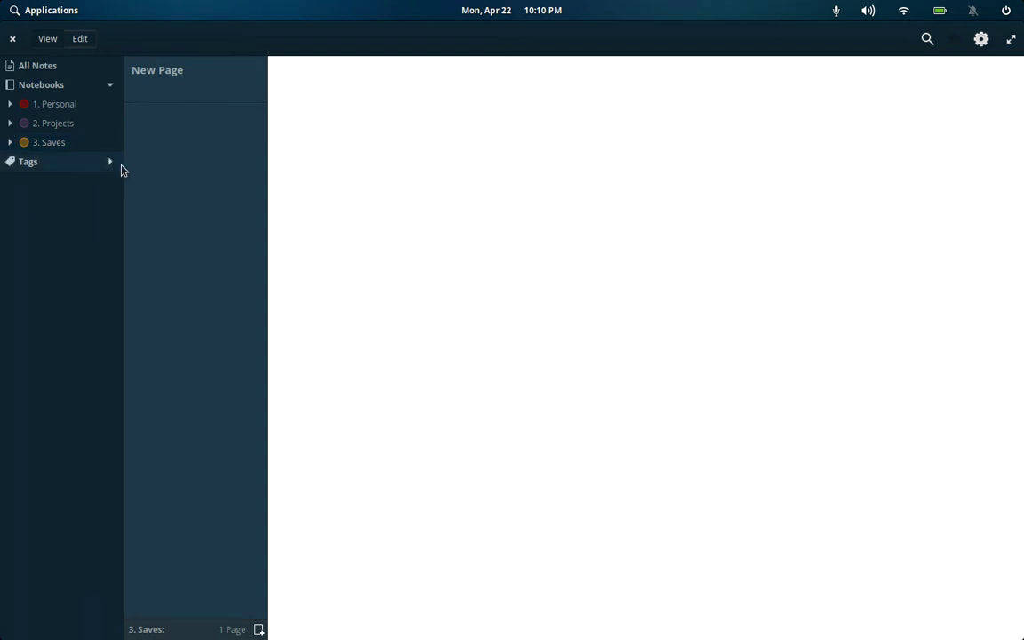
left_click(10, 104)
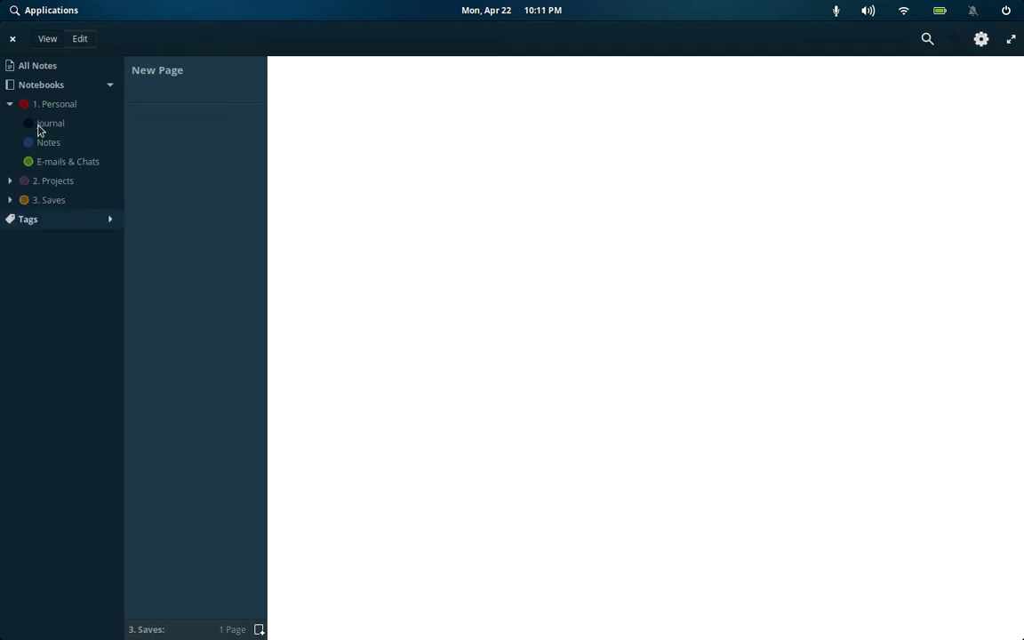
left_click(10, 104)
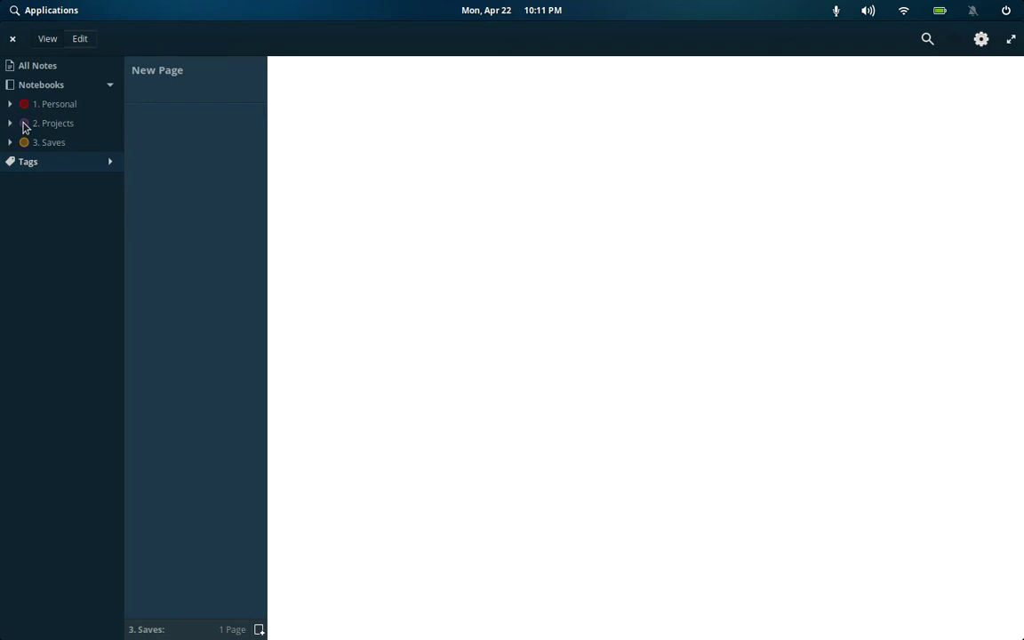
left_click(9, 124)
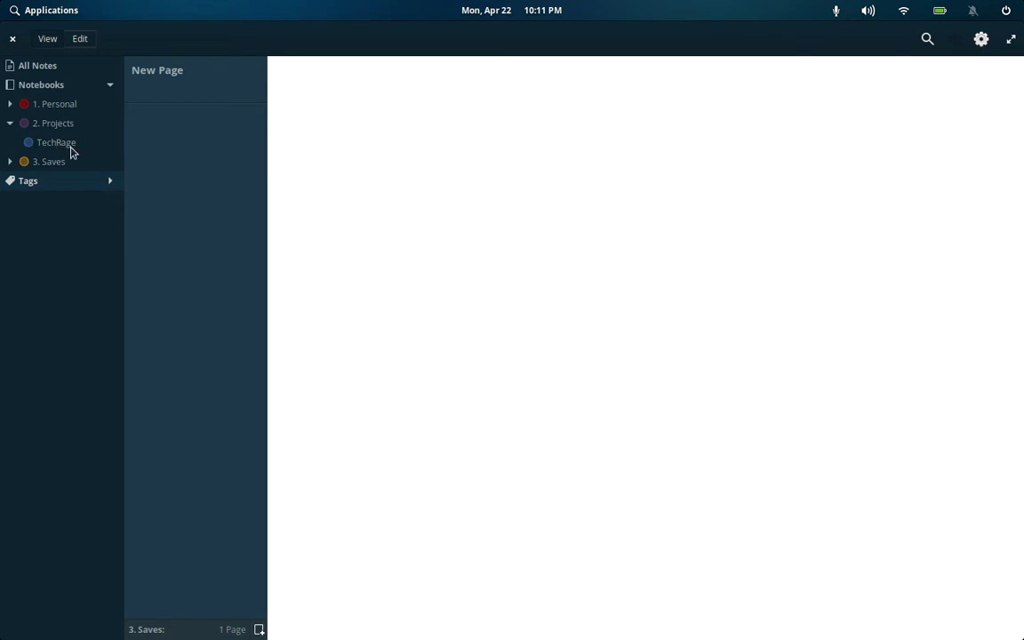
left_click(10, 162)
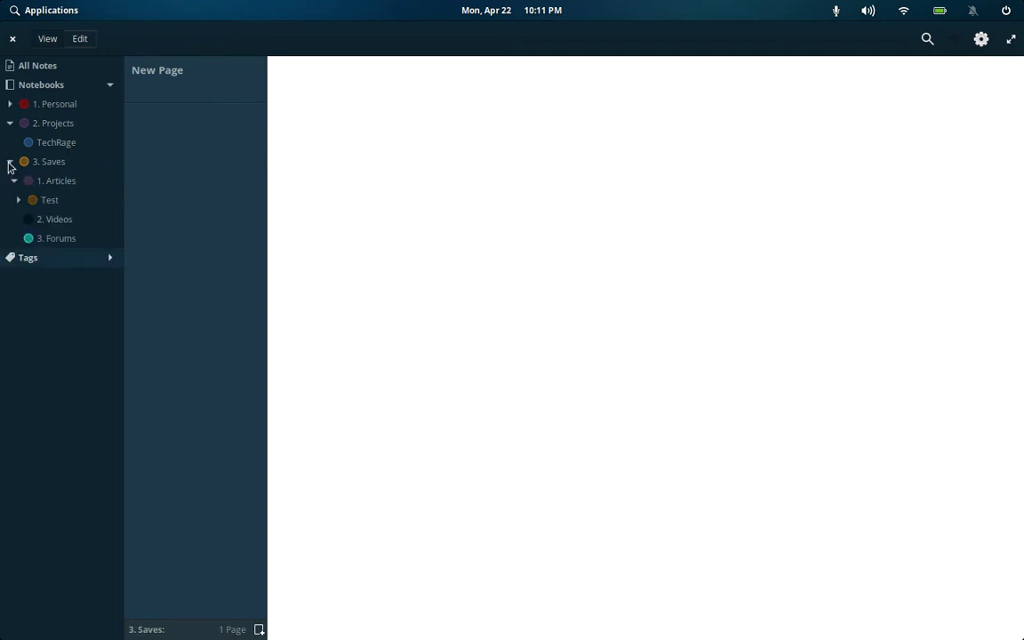
left_click(54, 178)
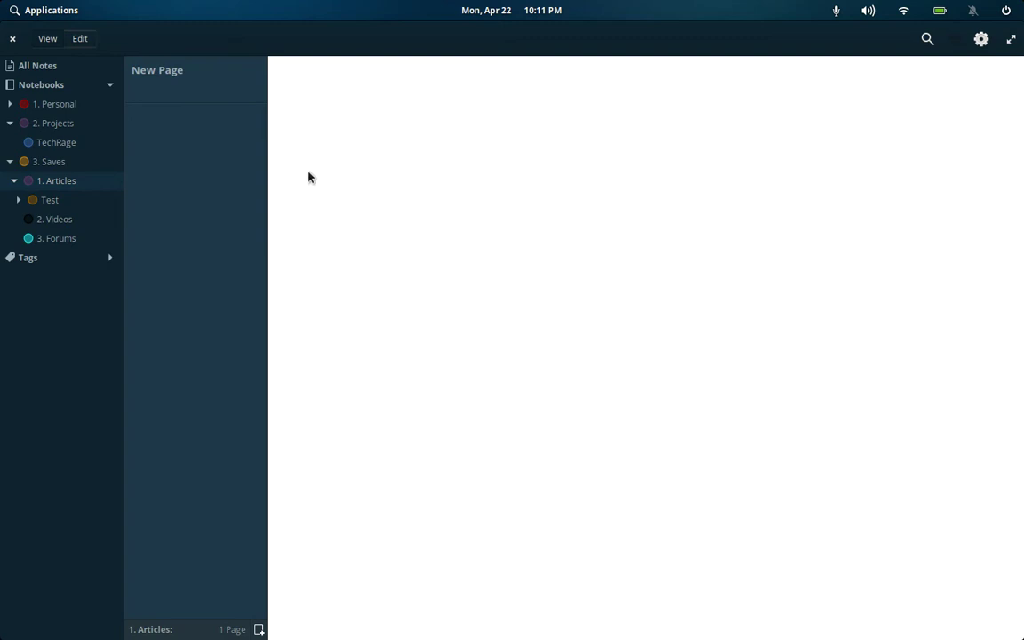
left_click(74, 169)
Open the empty page in the 2. Projects notebook and enter the first-level Markdown heading "Note Title"
left_click(57, 126)
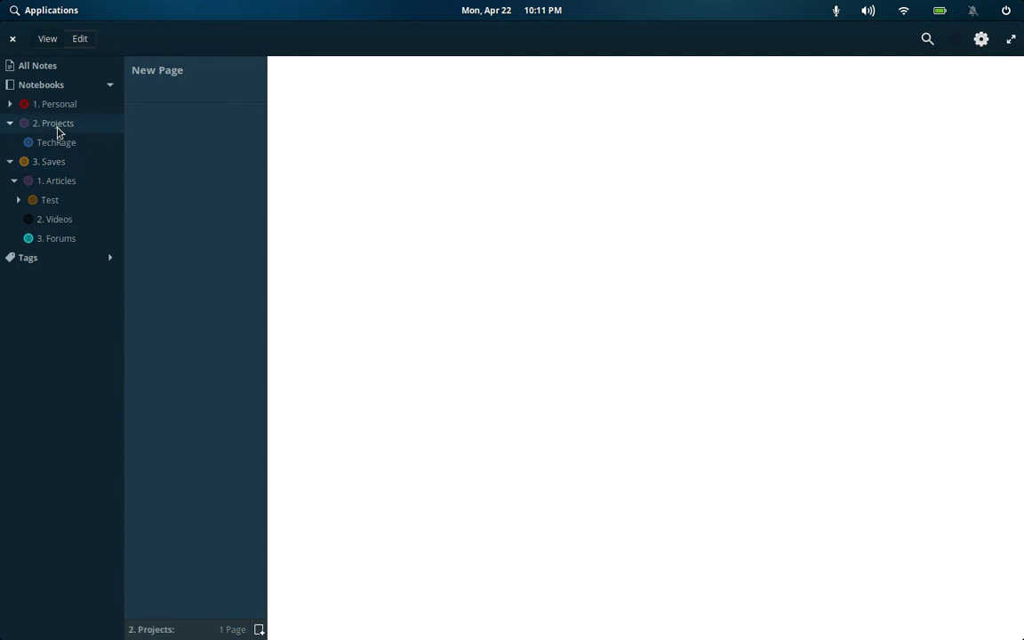
left_click(142, 83)
left_click(316, 163)
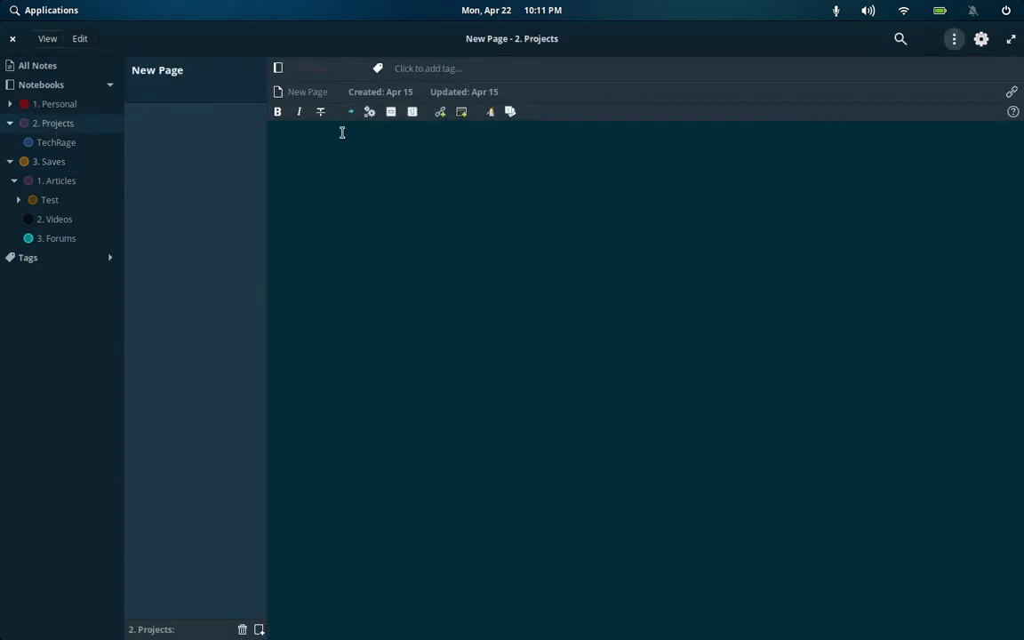
type("@")
key("BackSpace")
type("# Note Title")
key("Return")
Add the second-level heading "Subtitle" and the third-level heading "Third Level Header" below the title
type("###")
key("BackSpace")
type("Subtitle")
key("Return")
type("#")
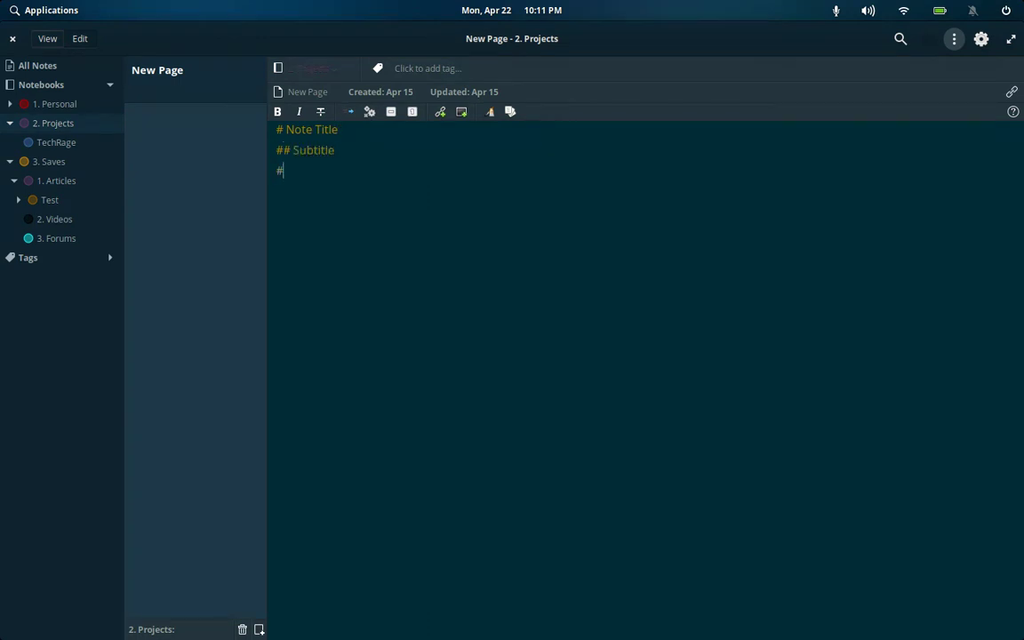
type("## Third Level Header")
key("Return")
key("Return")
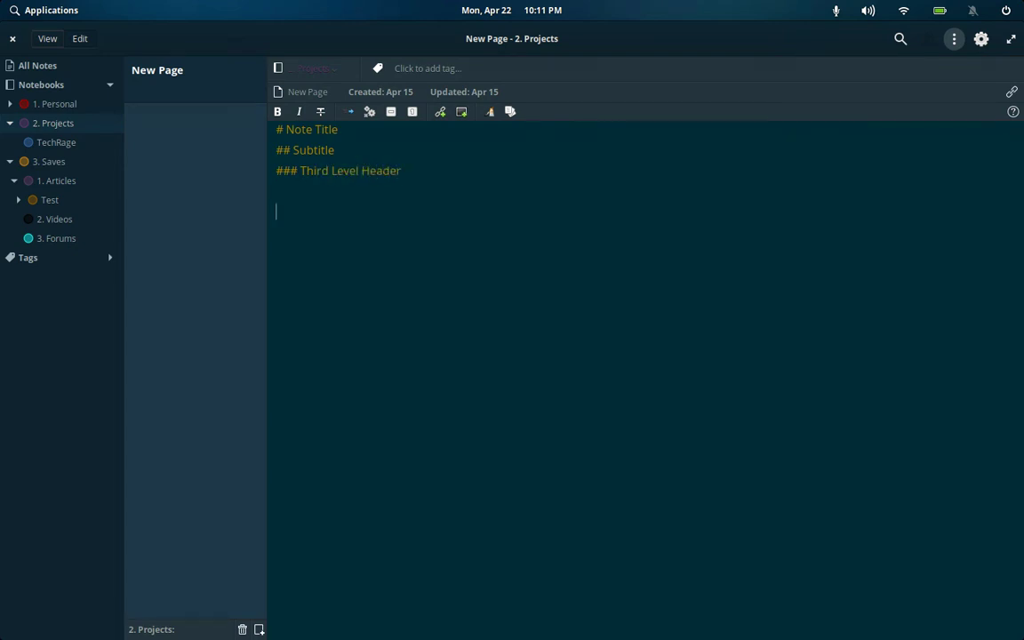
Write the sentence "This is what text will look like." below the headings, with "what" and "look" in bold
type("This is **what")
key("ctrl+shift+Left")
key("ctrl+b")
type("text wil")
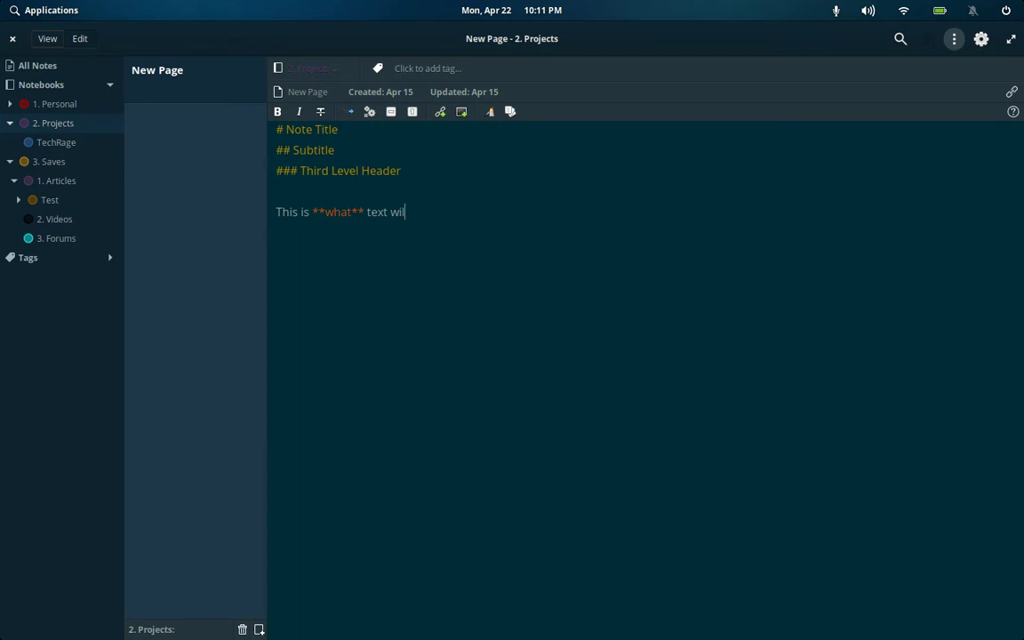
type("l look like.")
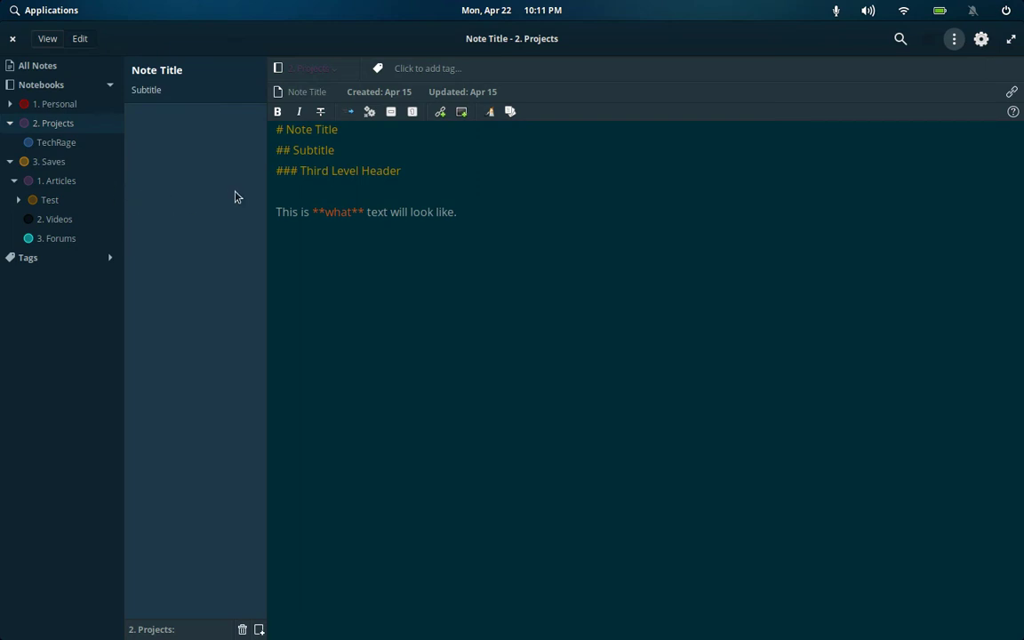
double_click(414, 212)
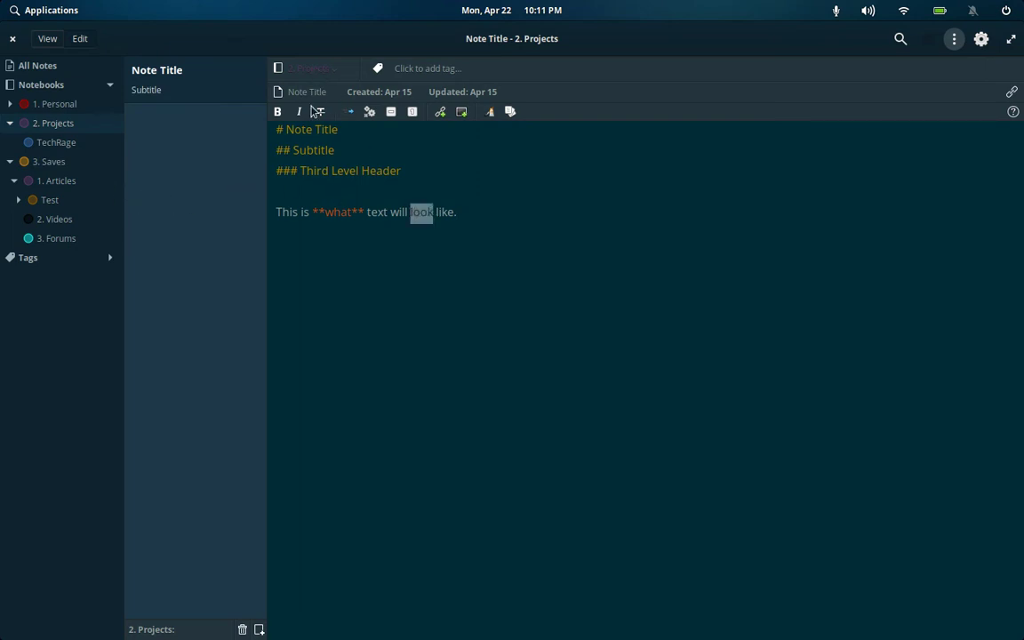
left_click(277, 111)
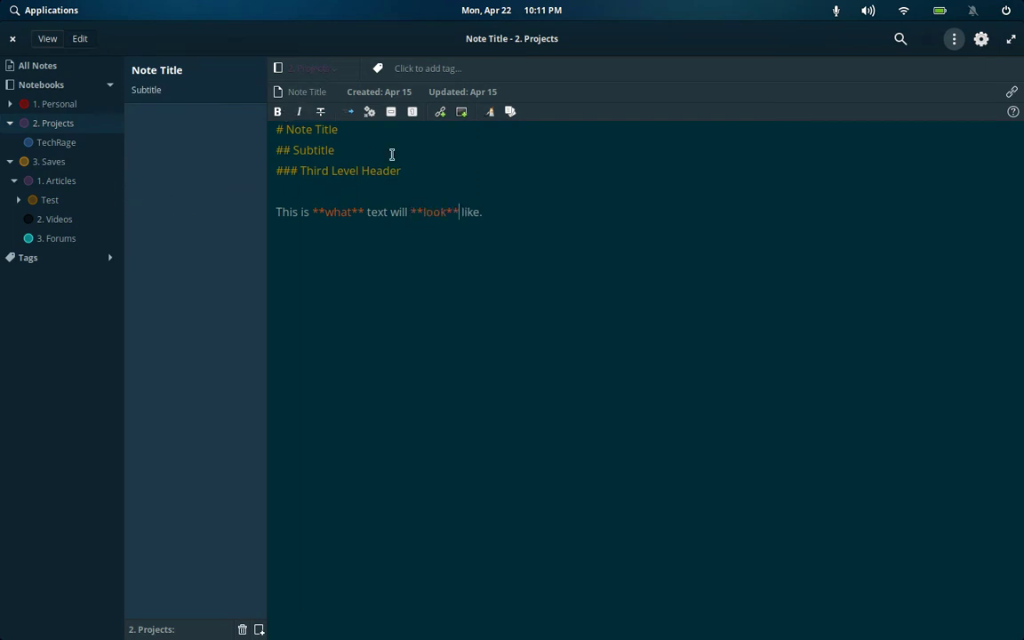
Copy the Note Title page's link, paste it into a new page in the 2. Projects notebook, and show the page in View mode
left_click(1010, 94)
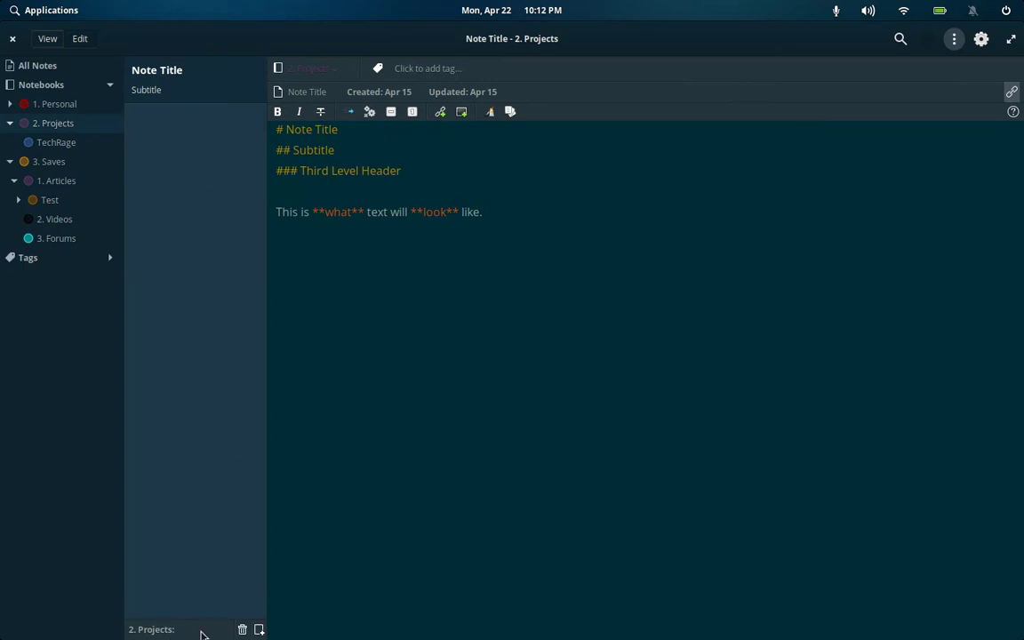
left_click(258, 629)
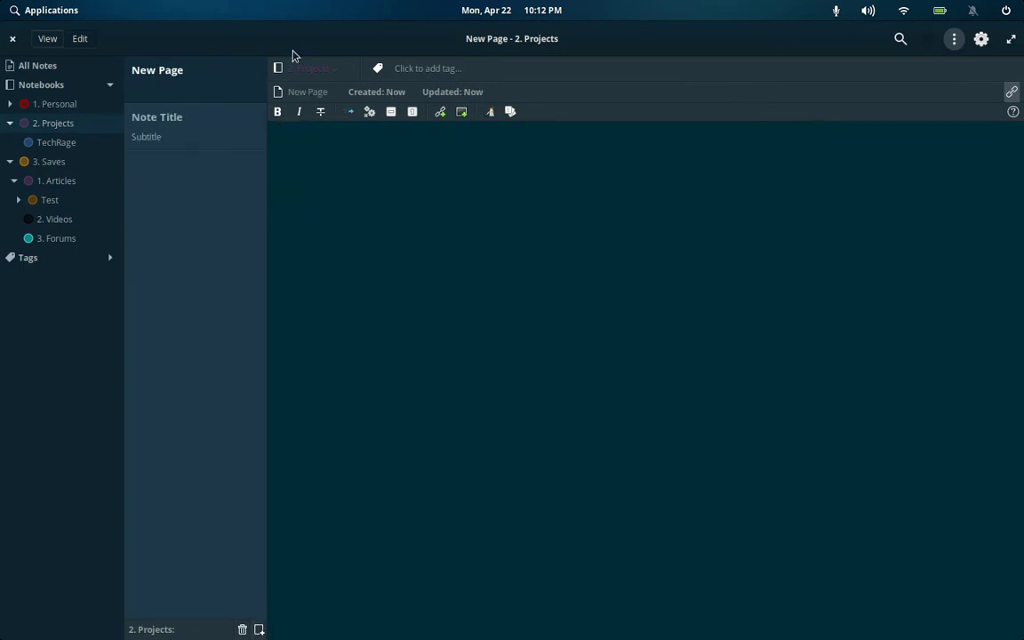
left_click(339, 187)
type("##")
key("BackSpace")
key("BackSpace")
key("Return")
type("<page 6 Link to:  Note Title>")
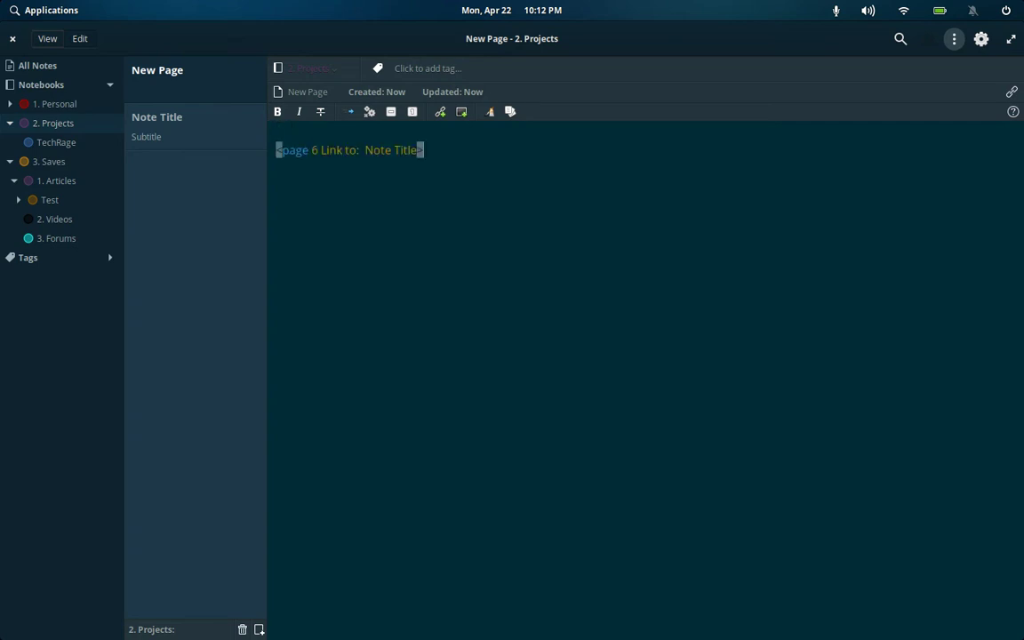
left_click(45, 40)
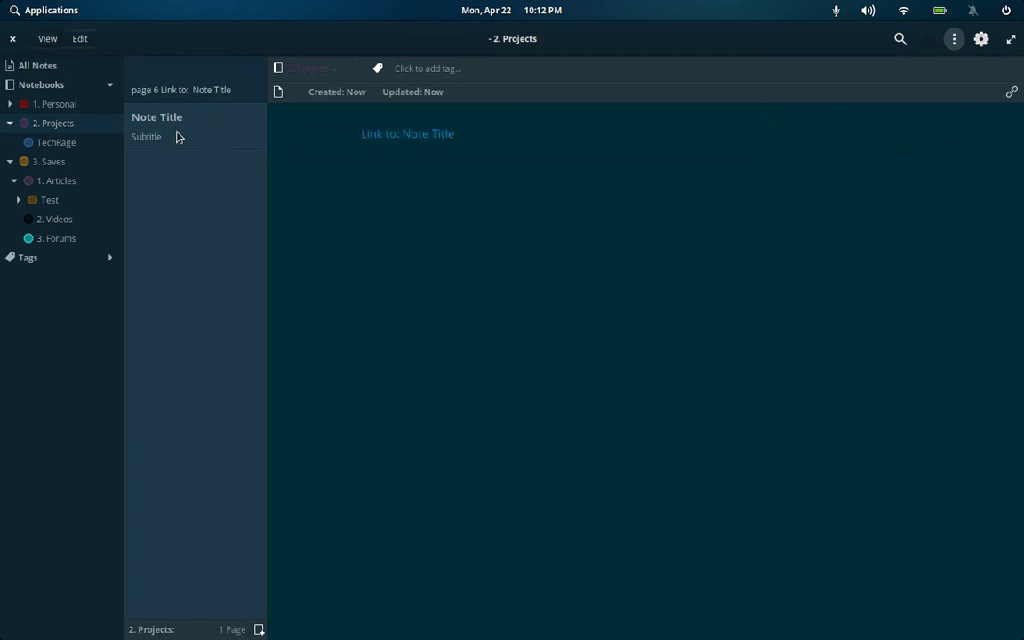
Follow the link to the Note Title page, put it in Edit mode and move it to the trash
left_click(407, 135)
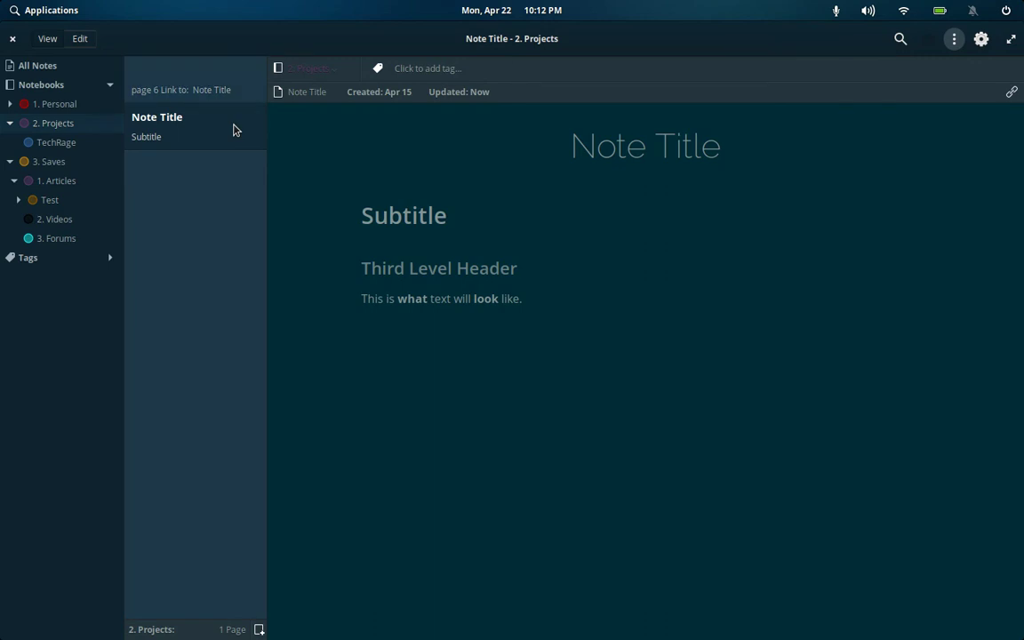
key("ctrl+e")
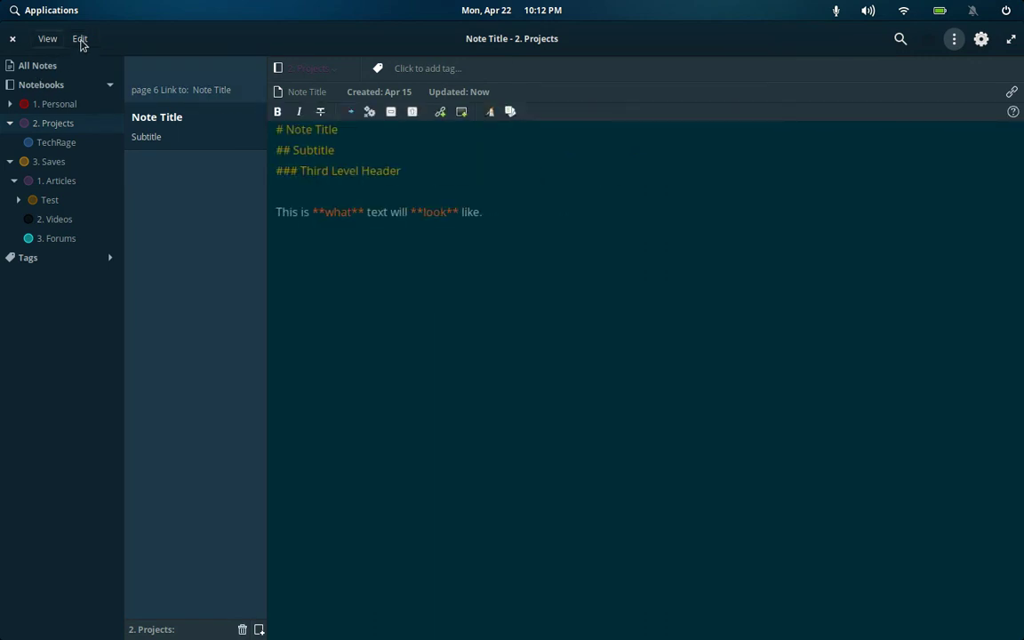
left_click(243, 629)
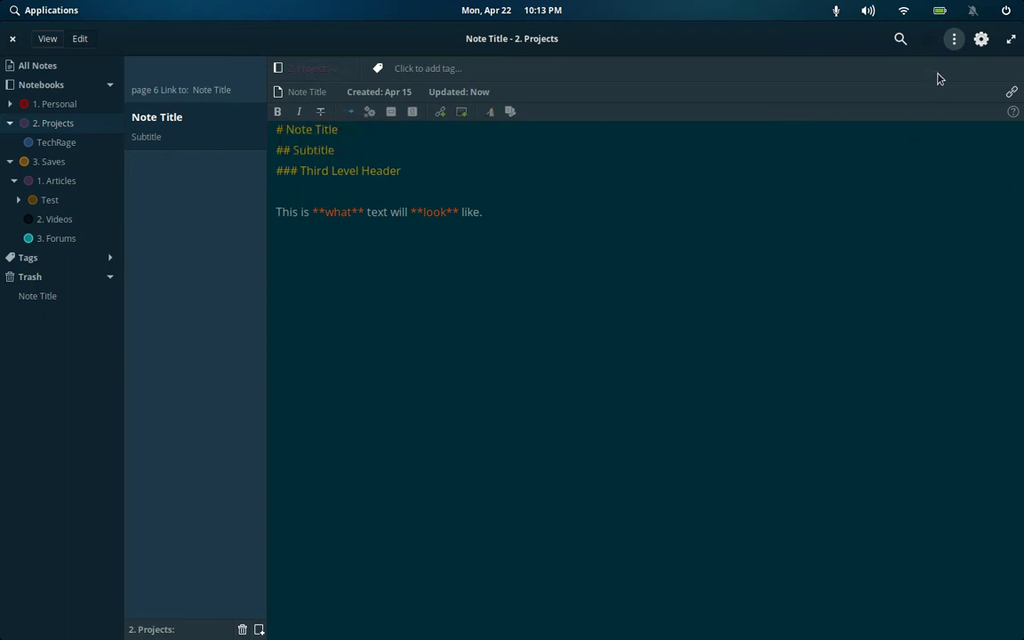
Try the Solarized Light theme and the white theme on the notes window
left_click(981, 40)
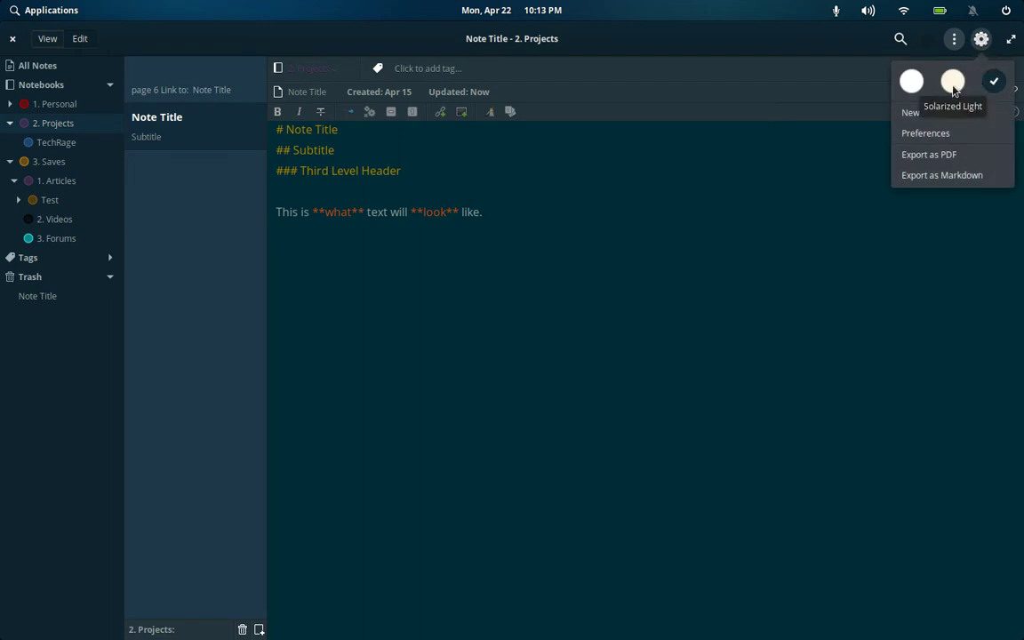
left_click(953, 81)
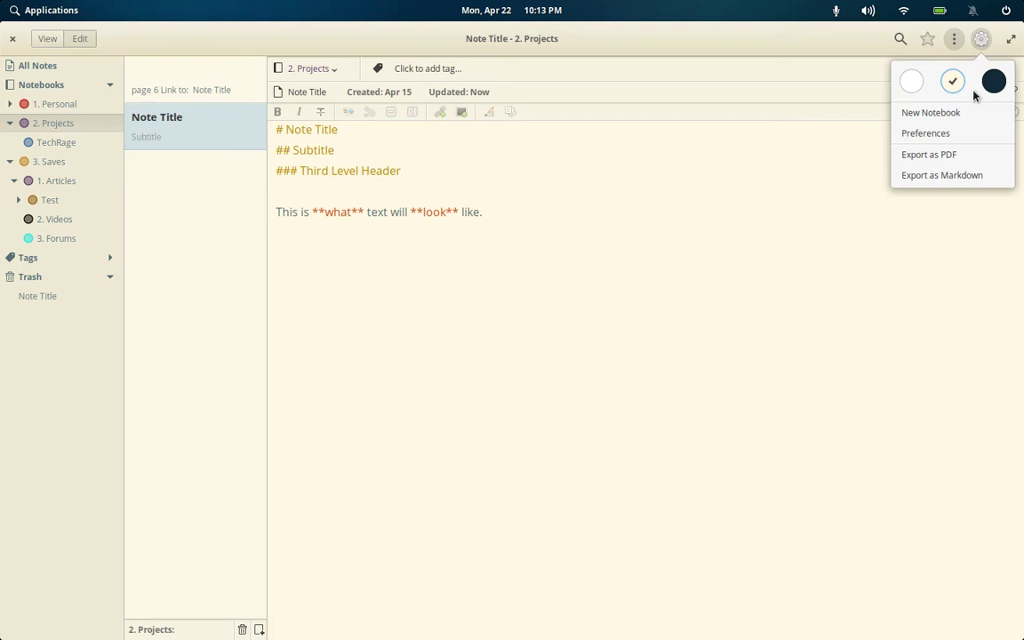
left_click(915, 82)
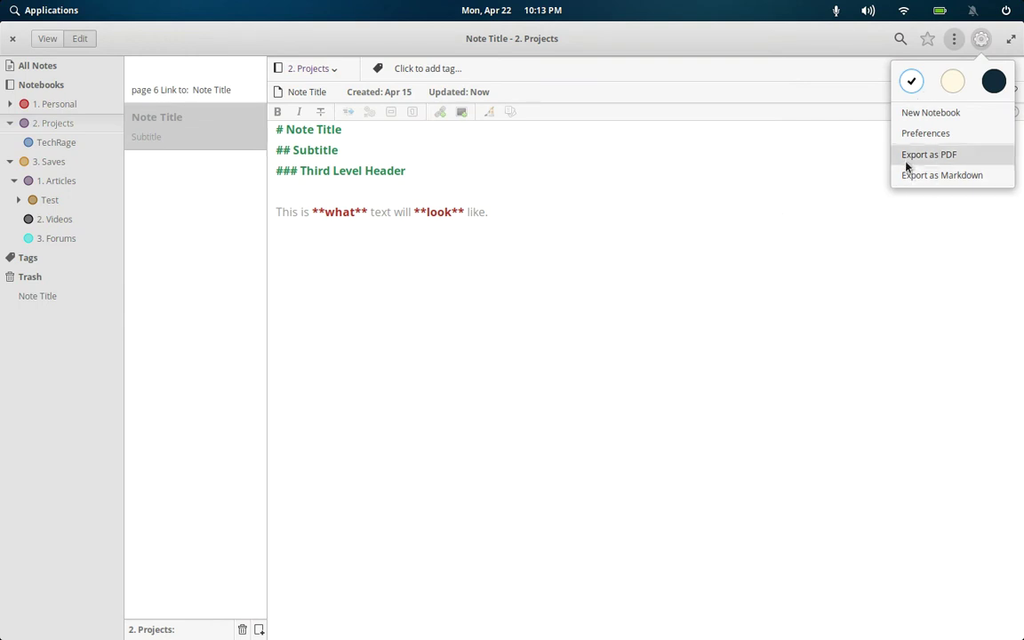
left_click(445, 347)
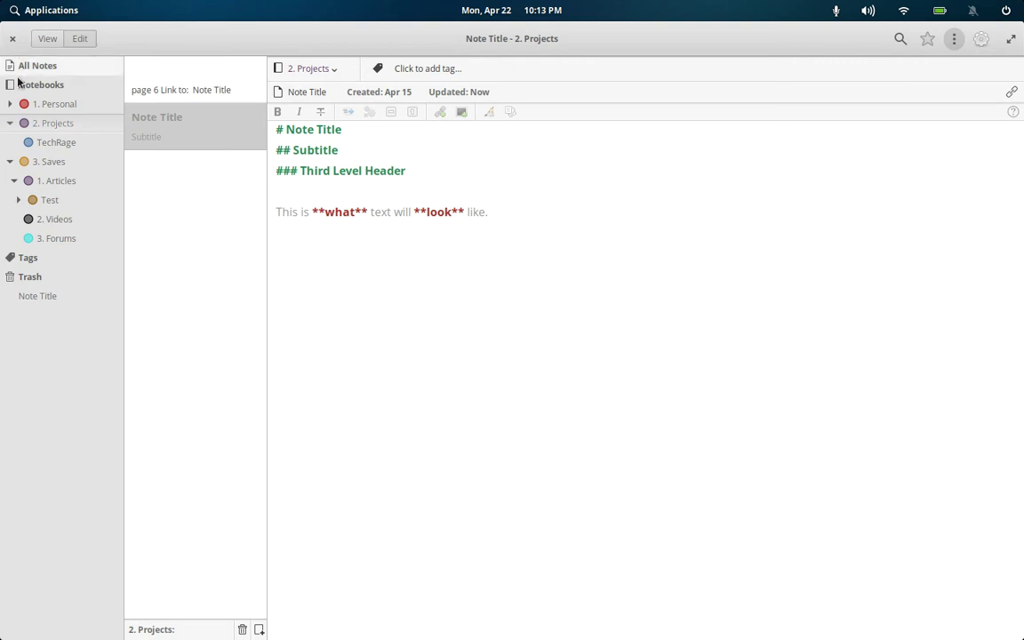
Collapse the Notebooks section, expand it again and leave it collapsed
left_click(111, 86)
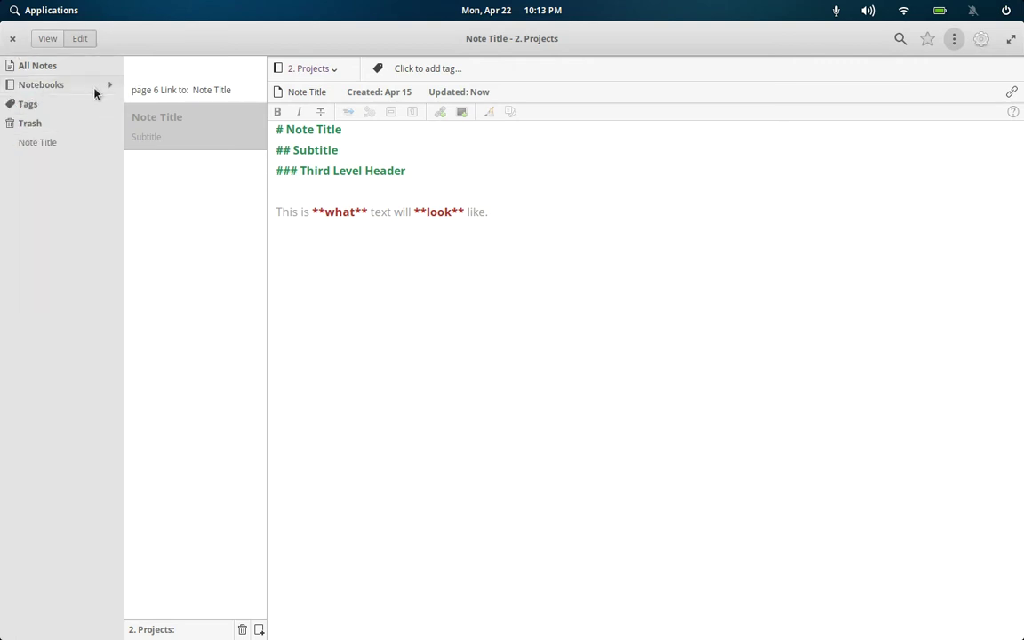
left_click(111, 85)
left_click(111, 86)
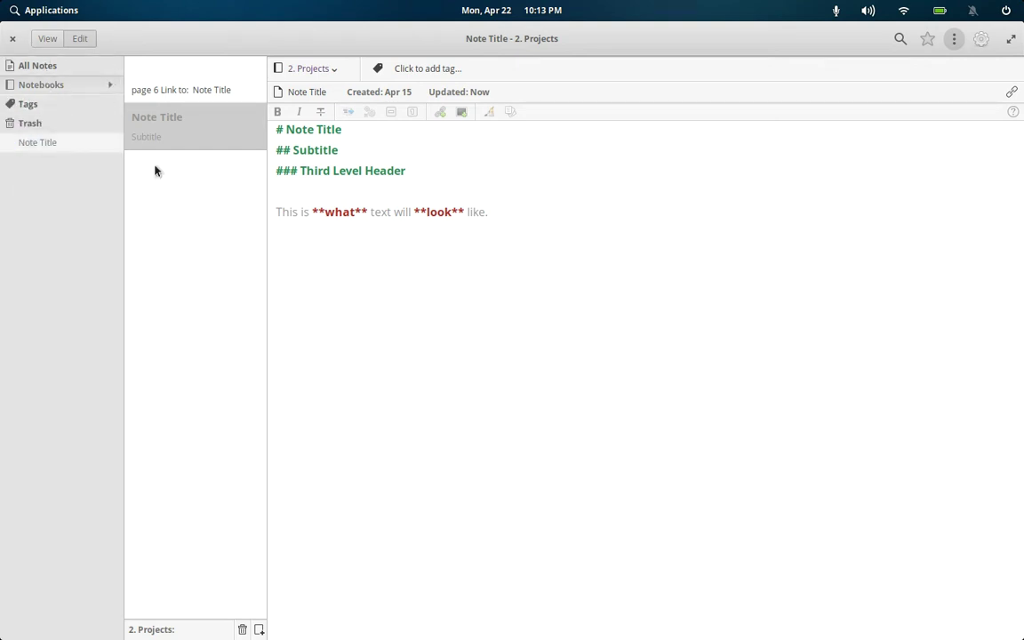
Set the notes window's color theme to the dark one
left_click(979, 44)
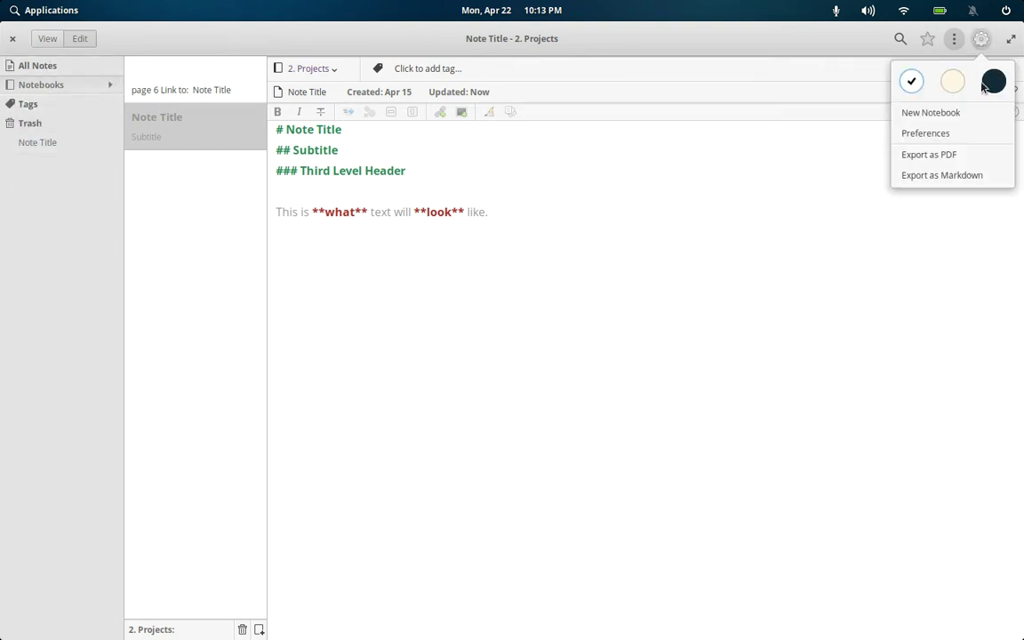
left_click(994, 81)
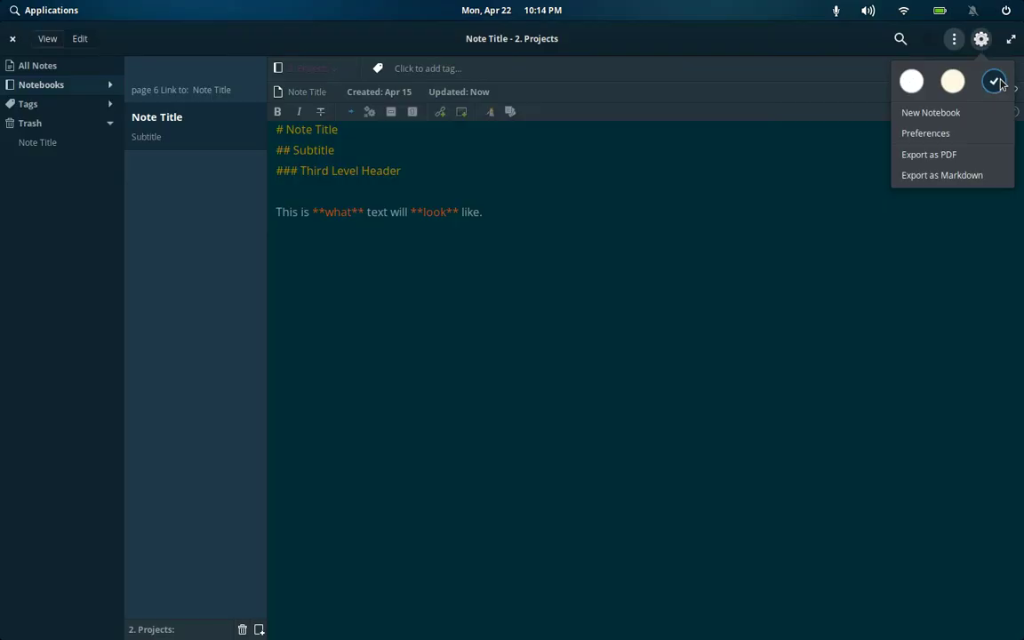
left_click(641, 180)
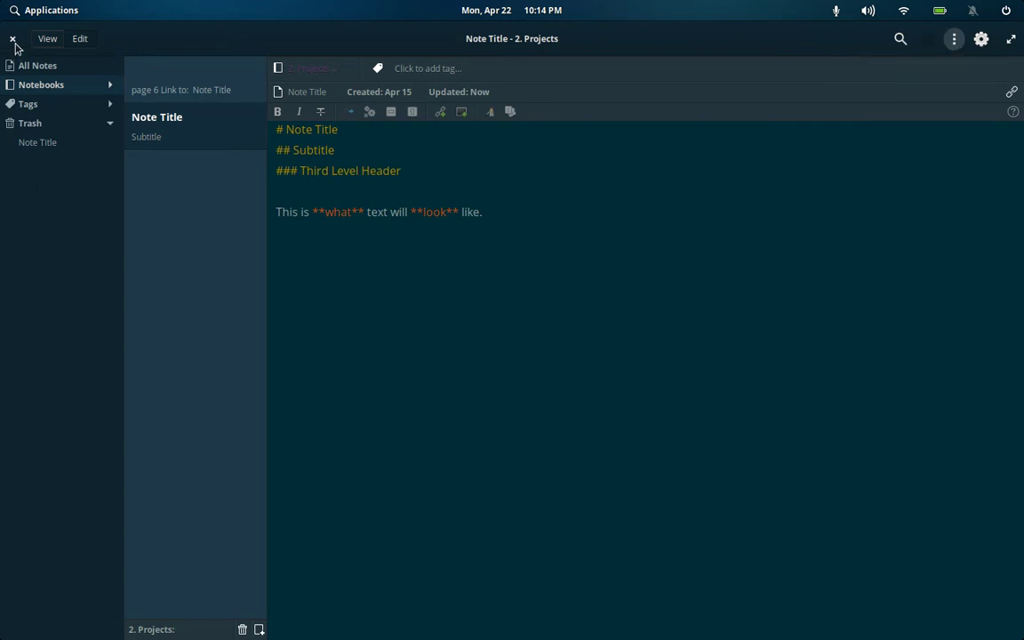
Close Notes-Up and switch to Timetable
left_click(14, 40)
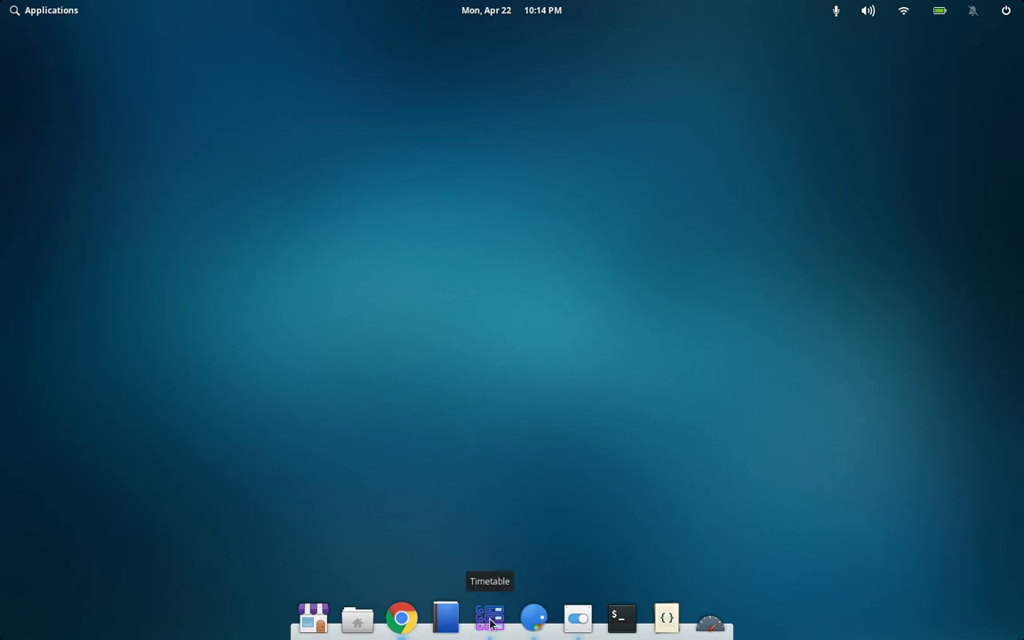
left_click(490, 619)
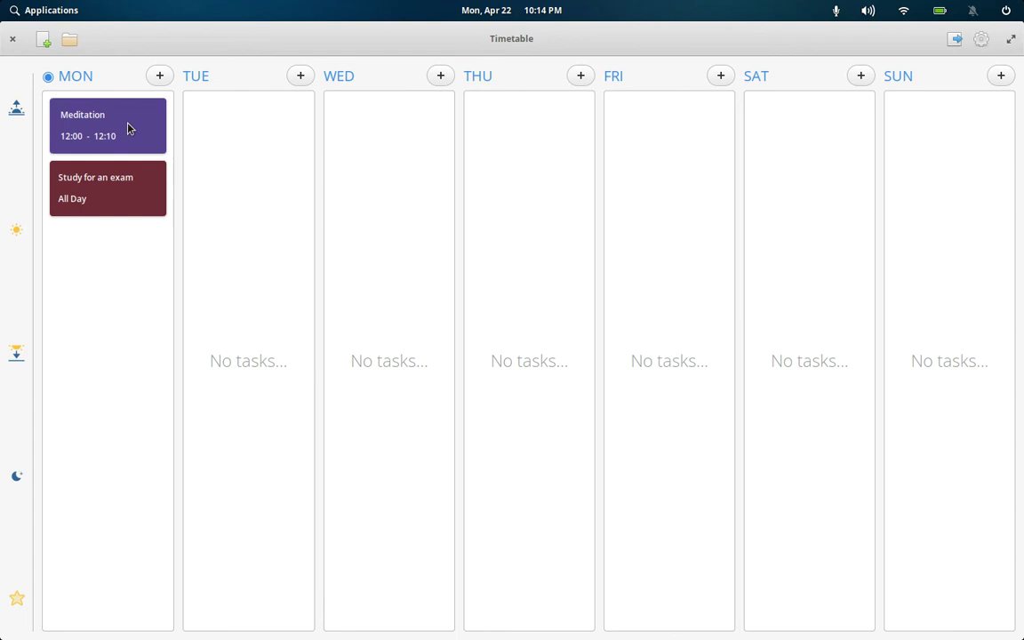
Add two blank tasks to Tuesday and one to Monday, and delete Monday's "Study for an exam" task
mouse_move(155, 129)
left_click(301, 76)
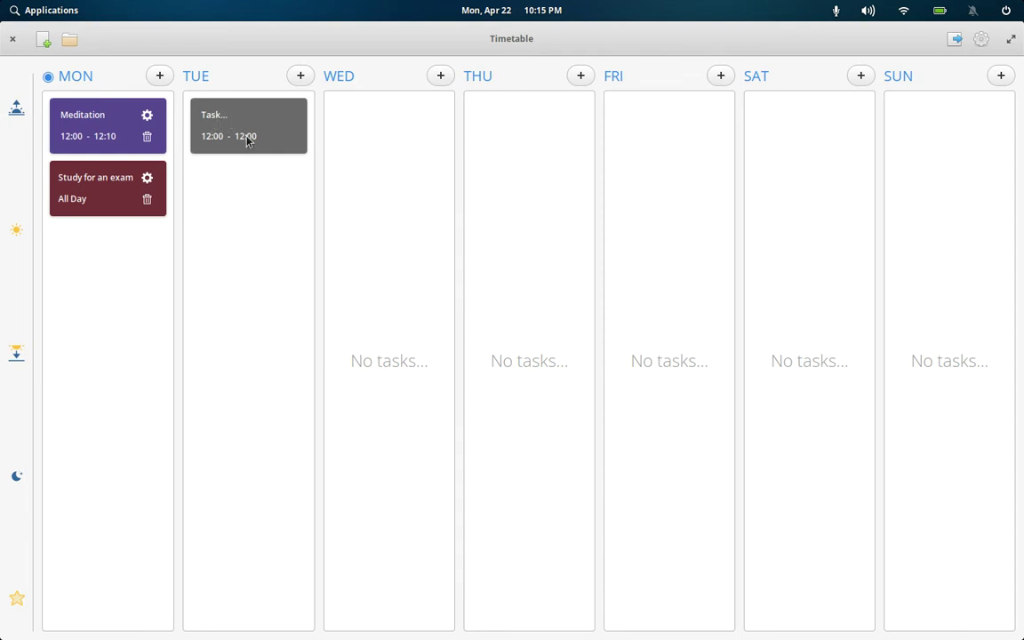
left_click(148, 200)
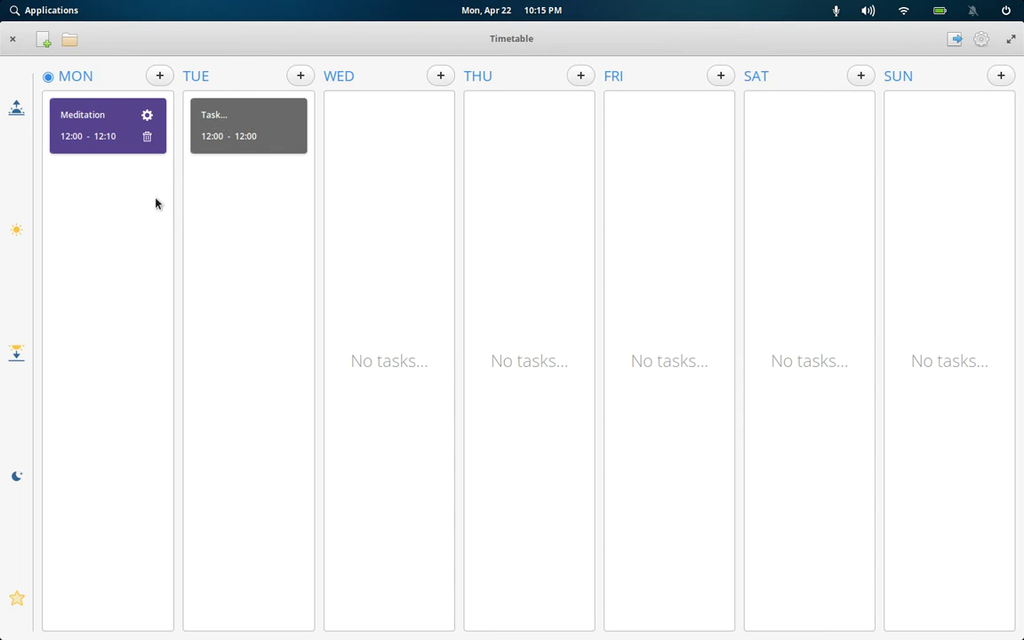
left_click(300, 77)
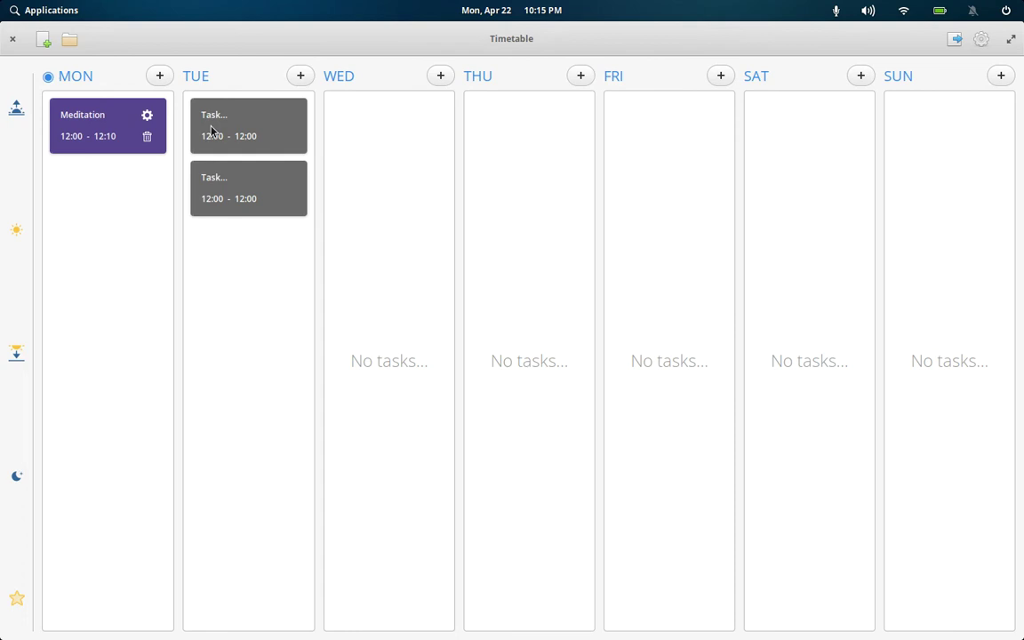
left_click(156, 75)
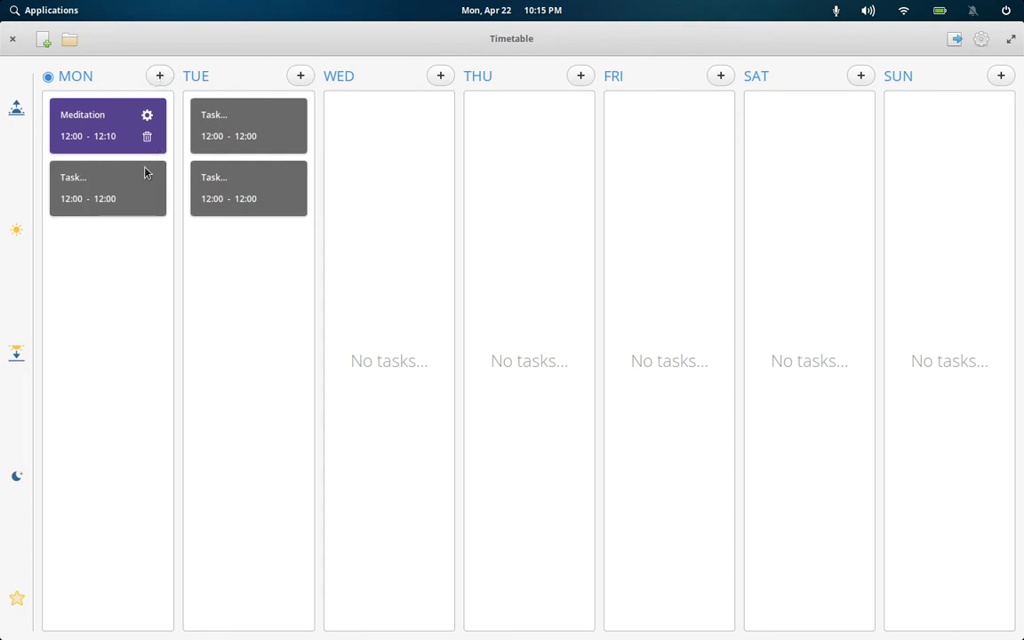
Color Tuesday's first blank task red and name it "Work out"
mouse_move(273, 130)
left_click(288, 116)
left_click(266, 186)
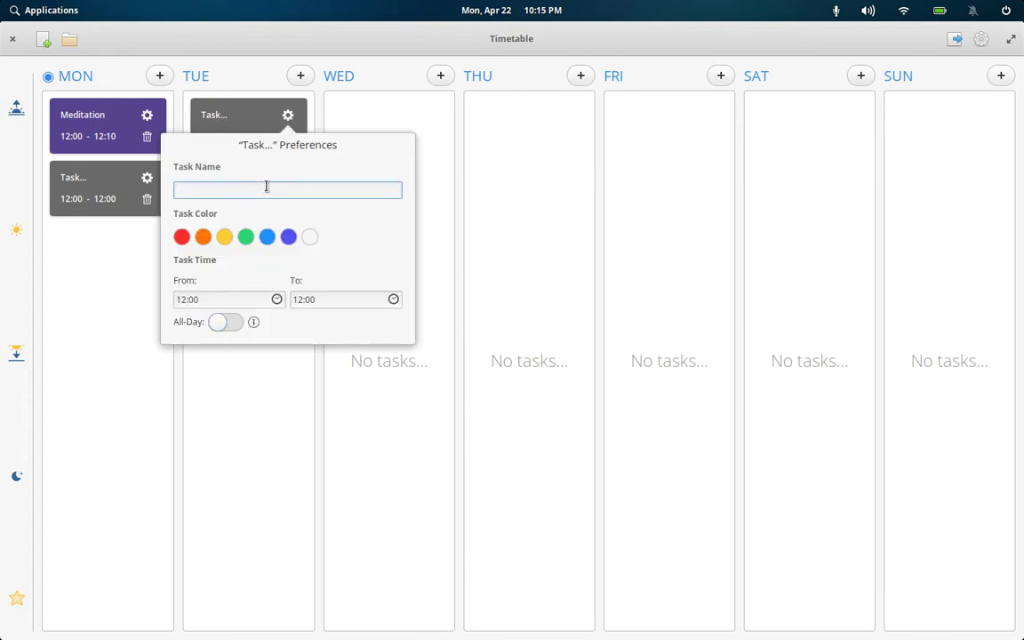
left_click(182, 236)
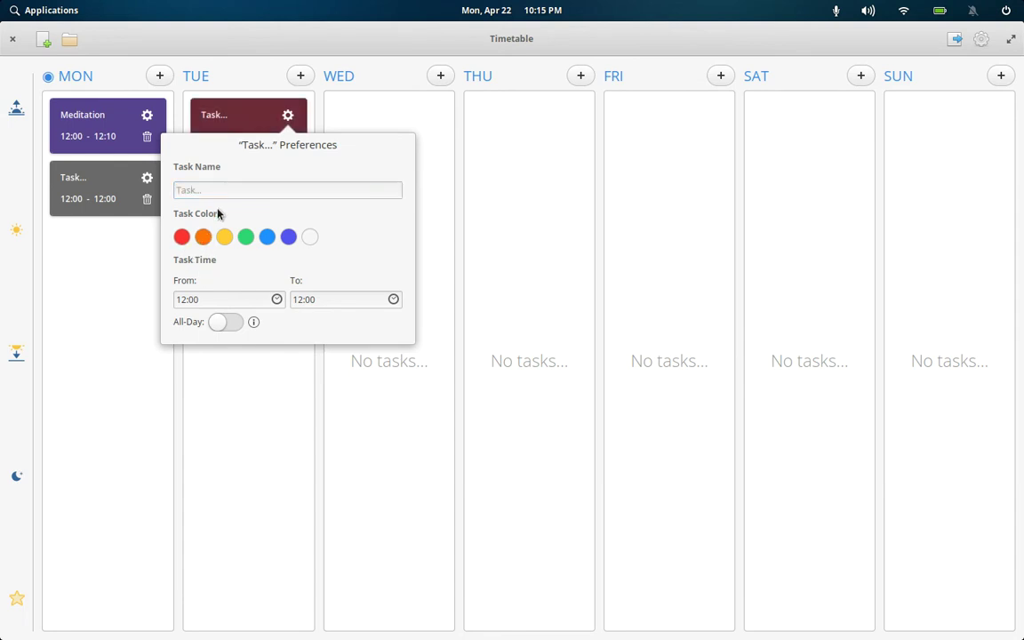
left_click(214, 192)
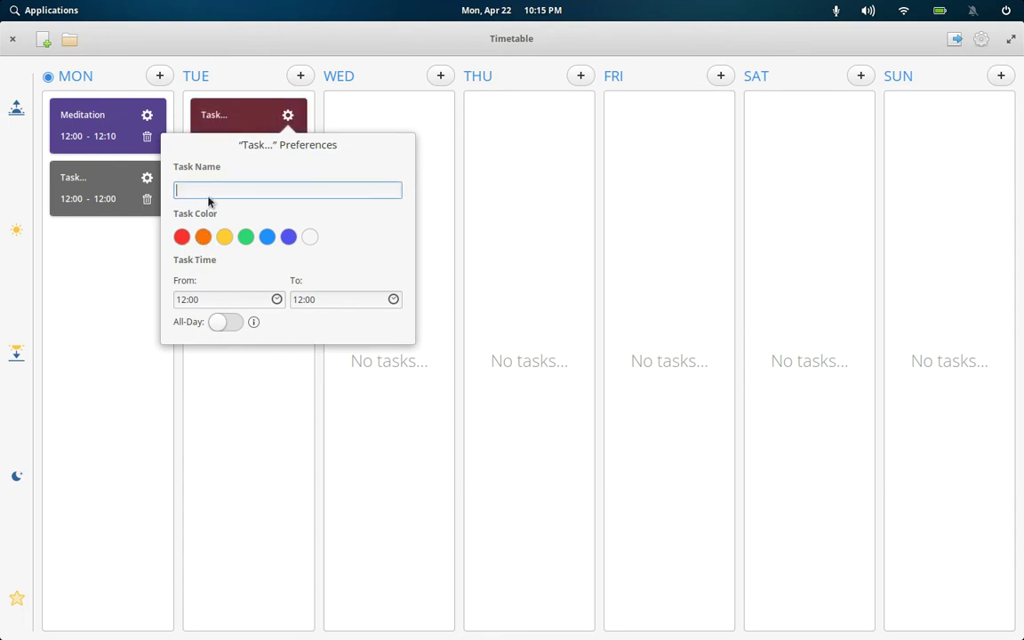
type("#")
type("Work out")
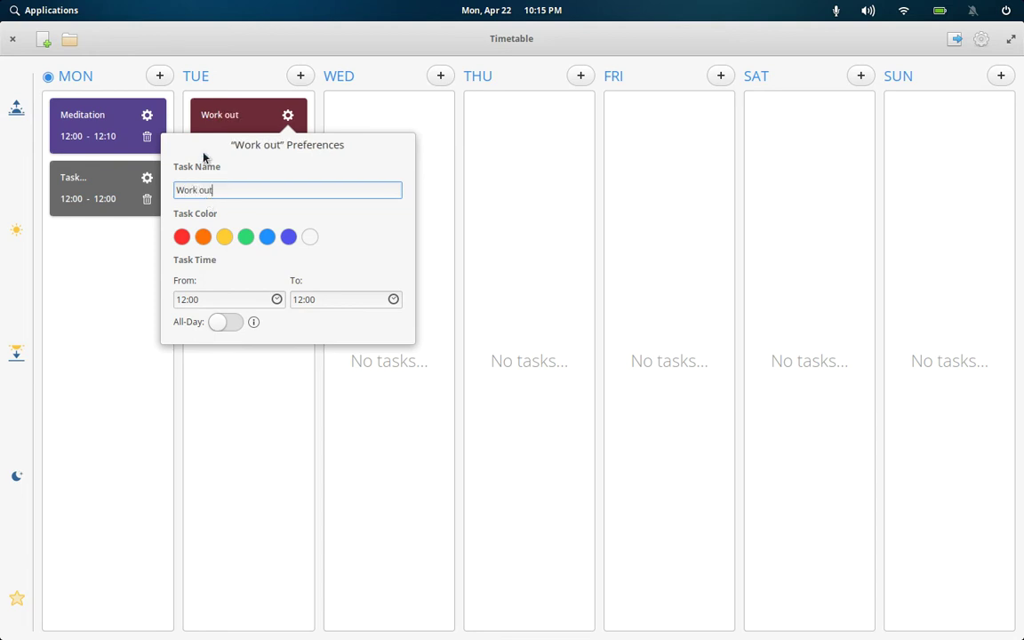
Color the Work out task blue, set its end time to 02:00 and close its preferences
left_click(292, 234)
left_click(268, 238)
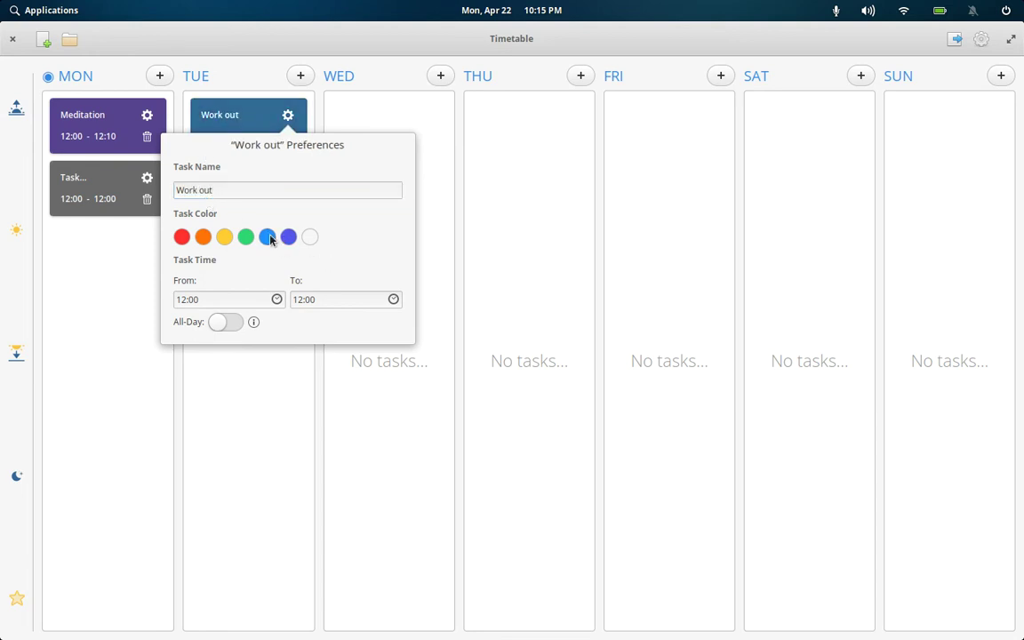
left_click(237, 300)
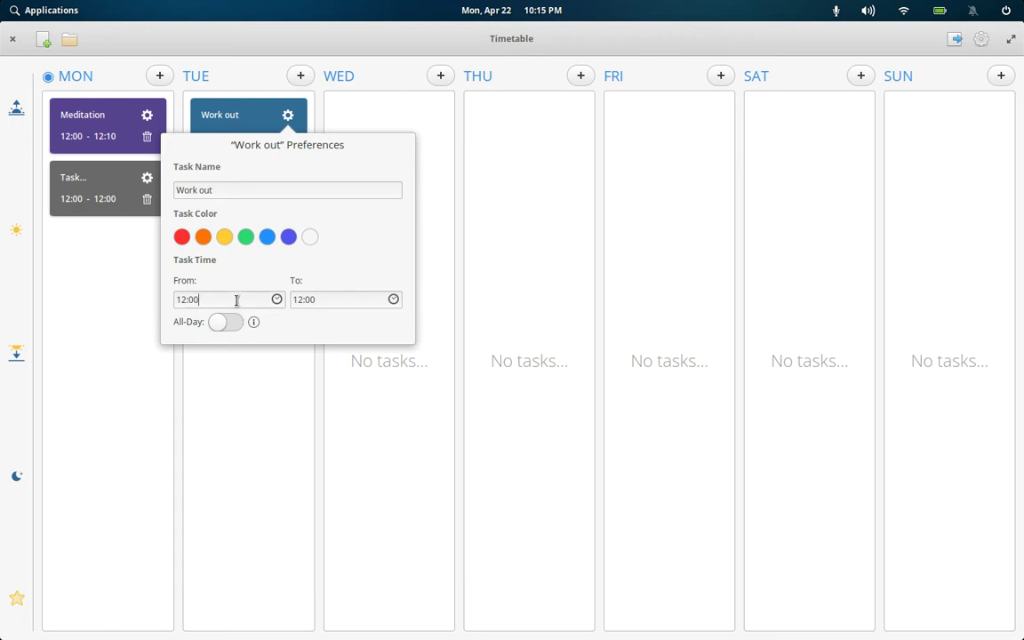
triple_click(316, 301)
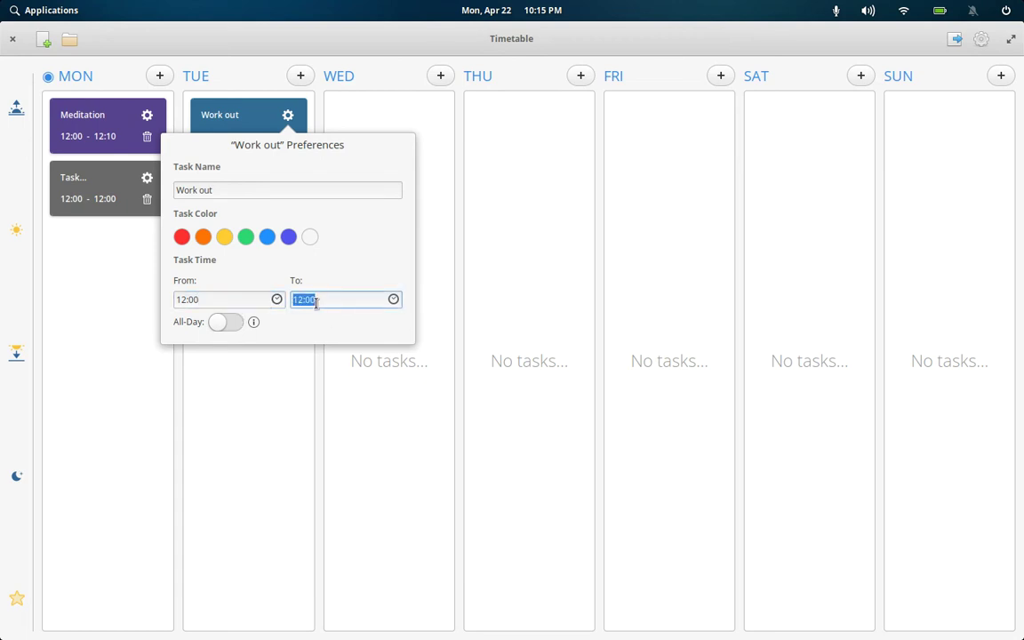
type("2")
left_click(253, 237)
left_click(266, 237)
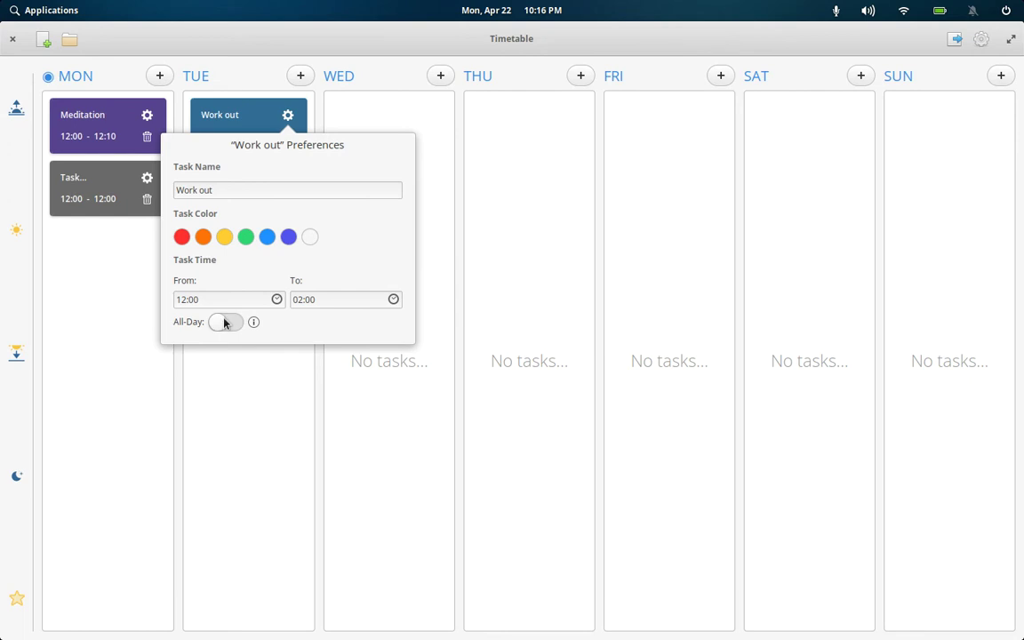
left_click(287, 115)
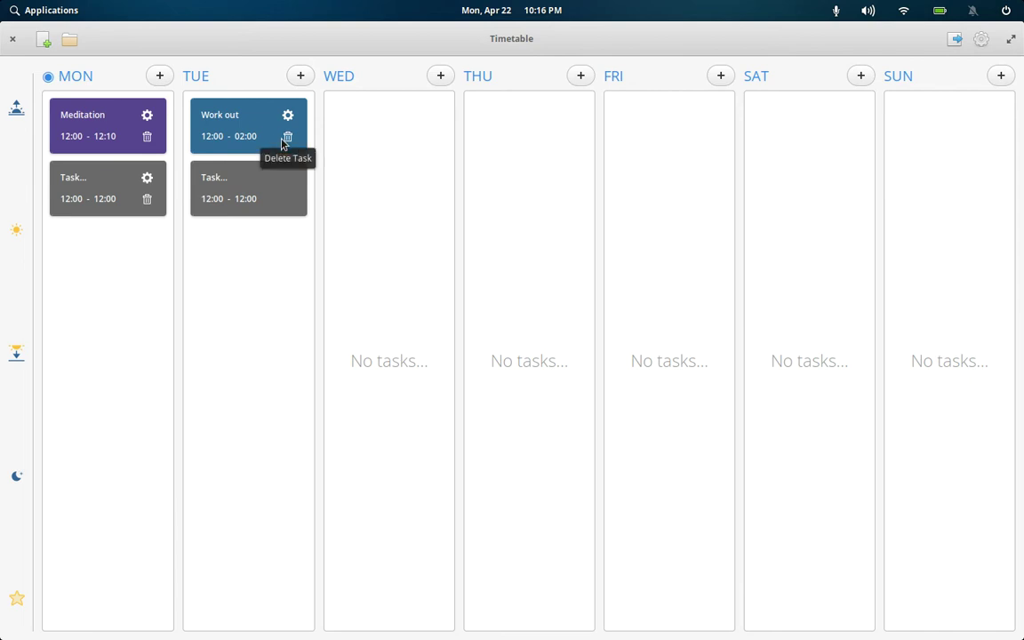
Delete Tuesday's remaining blank task and Monday's Meditation task
left_click(287, 198)
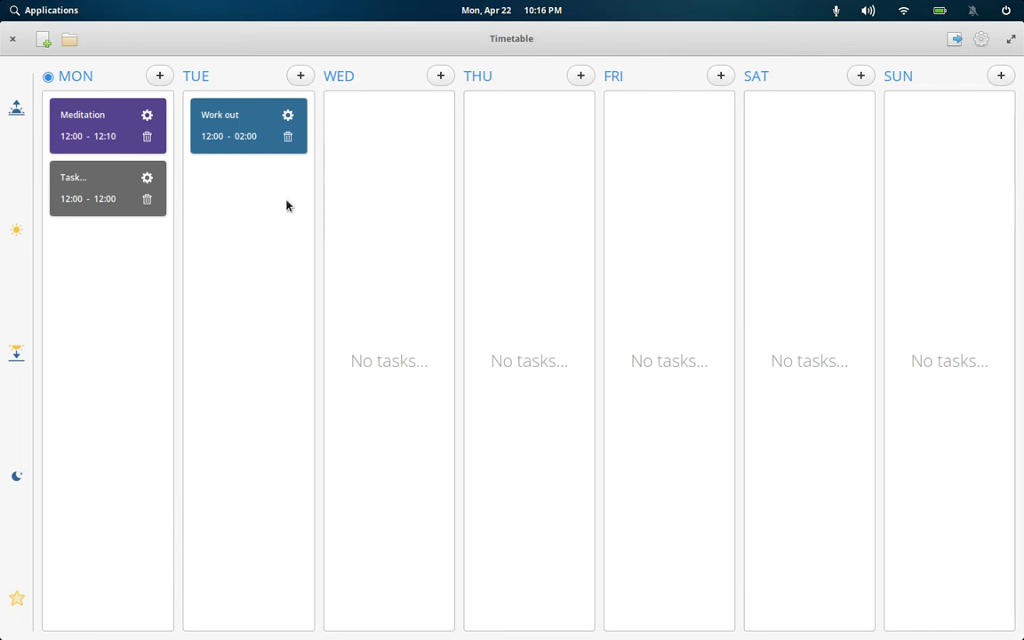
left_click(147, 137)
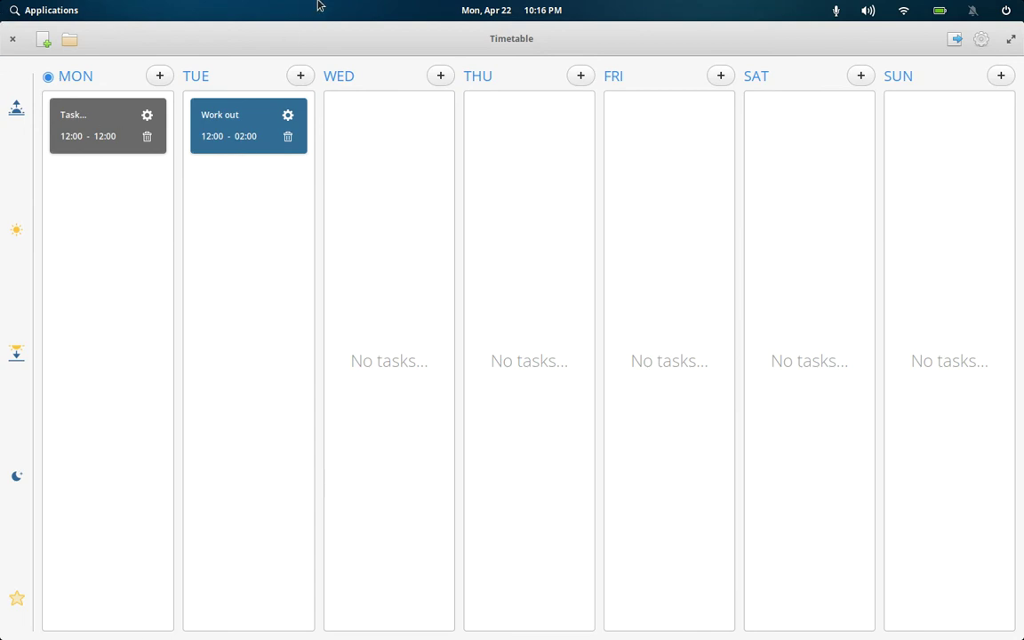
left_click(982, 41)
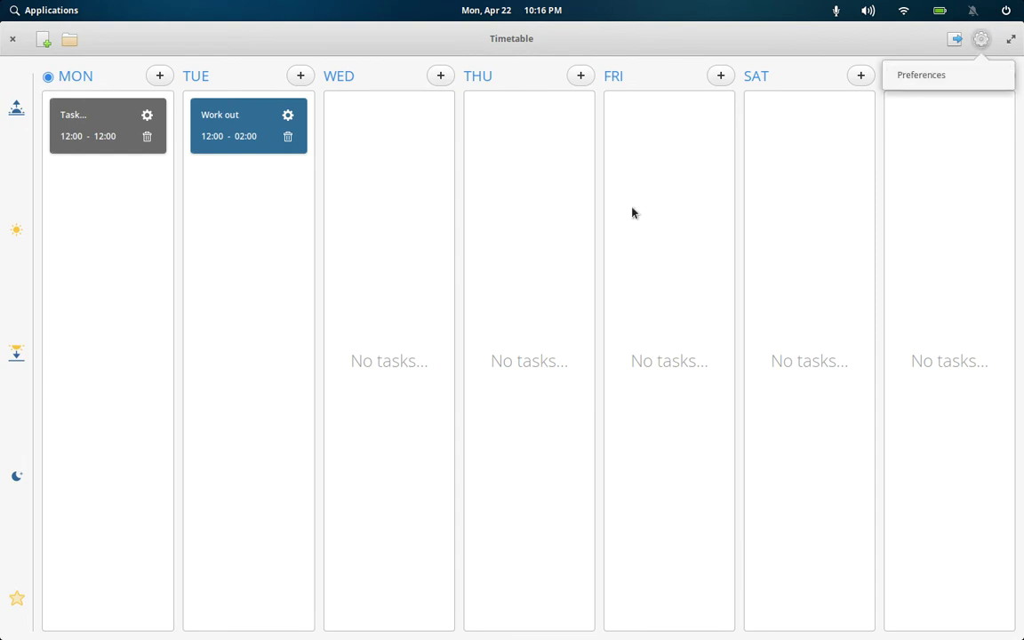
left_click(348, 213)
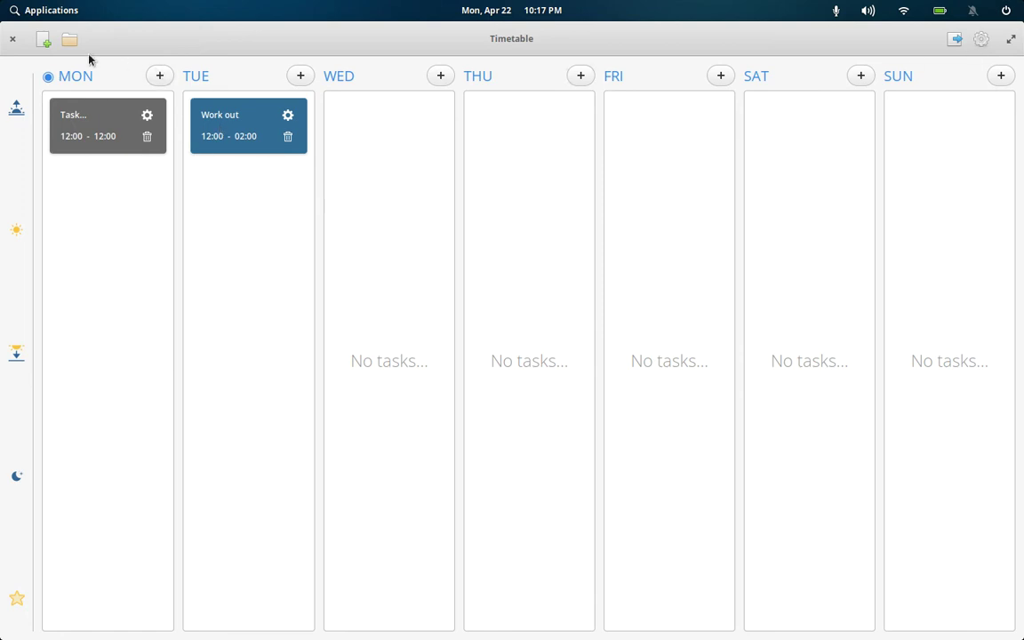
Close Timetable, switch to Planner and start a new task for today with its note and checklist fields
left_click(8, 41)
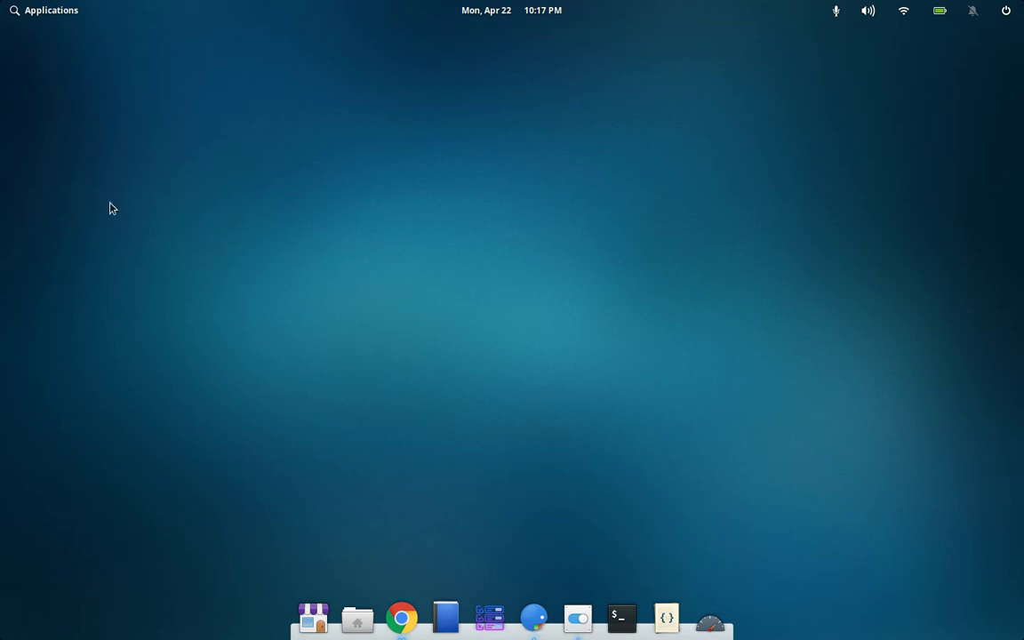
left_click(532, 620)
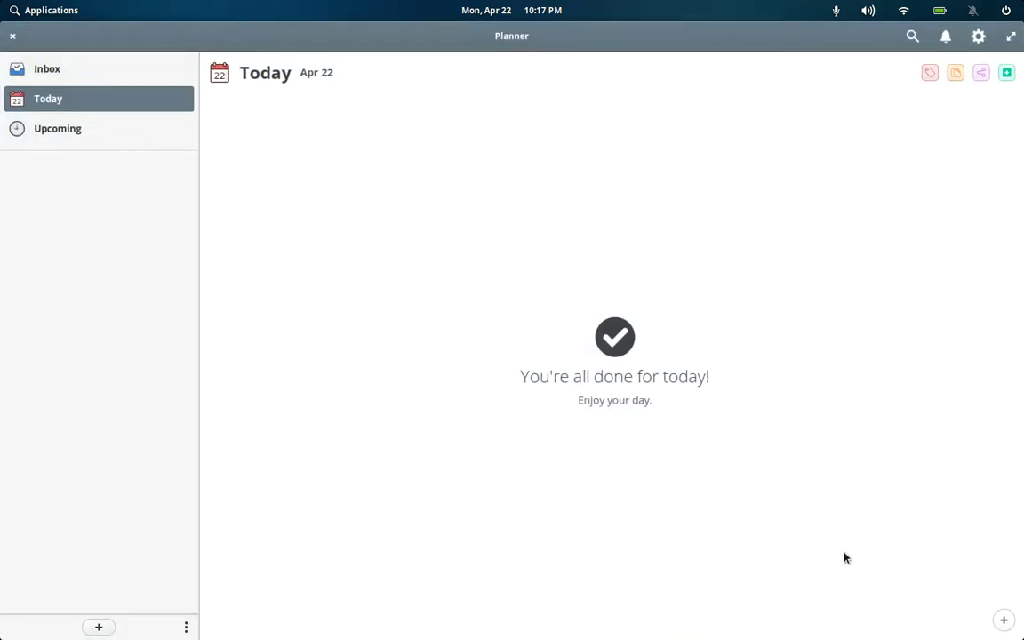
left_click(1003, 620)
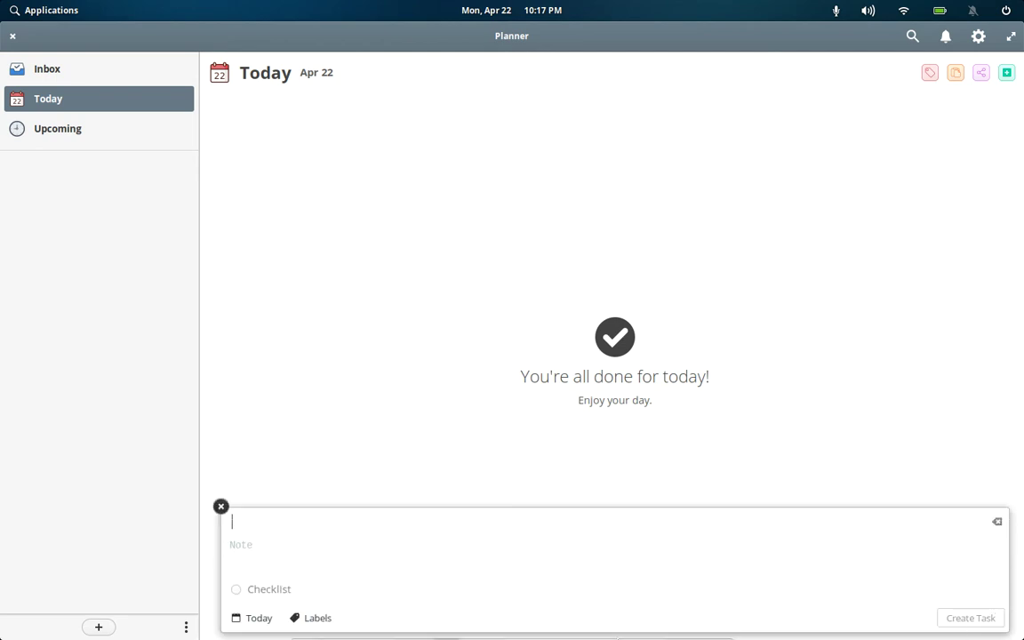
left_click(257, 546)
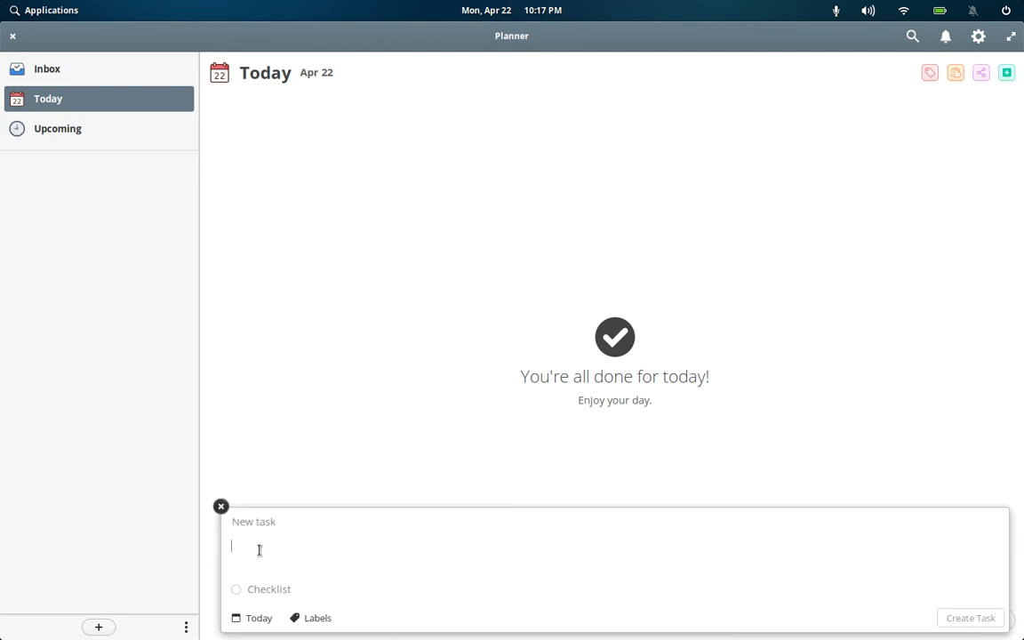
left_click(265, 598)
Turn on a reminder for the new task due today and close Planner
left_click(255, 617)
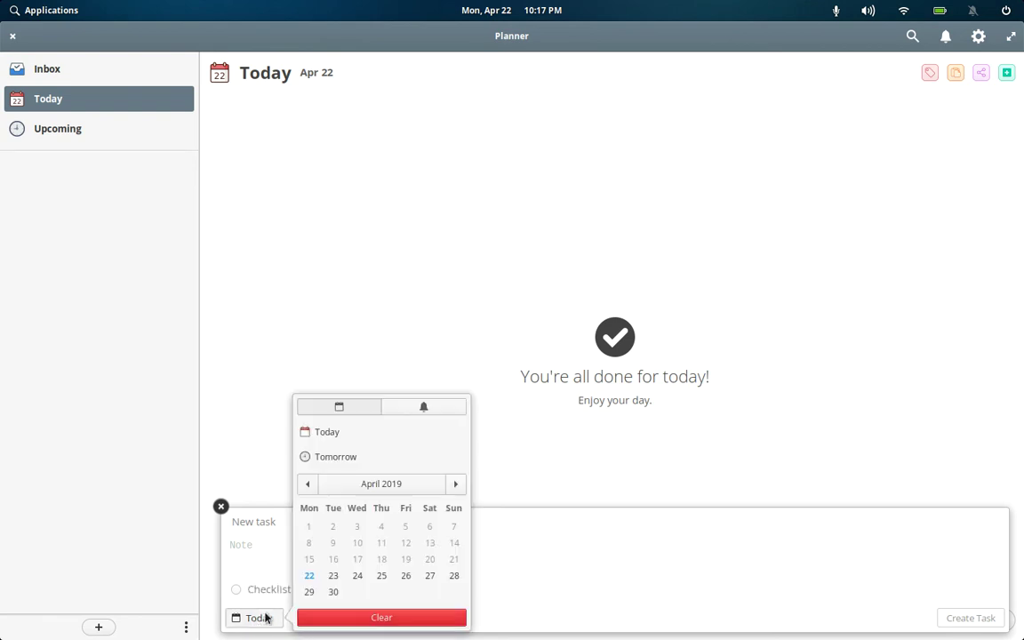
left_click(408, 408)
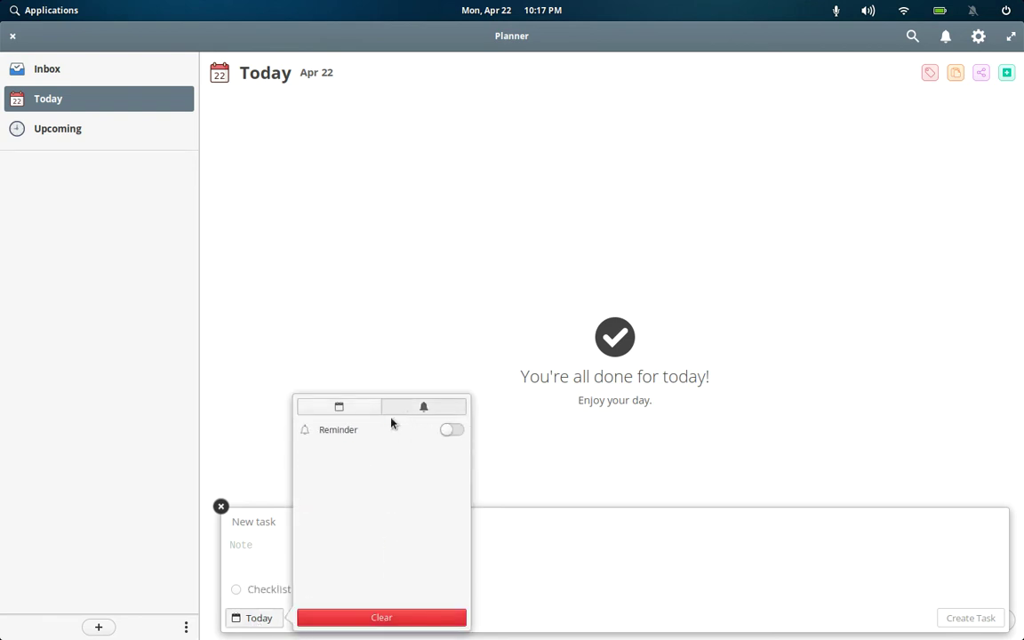
left_click(455, 431)
left_click(681, 597)
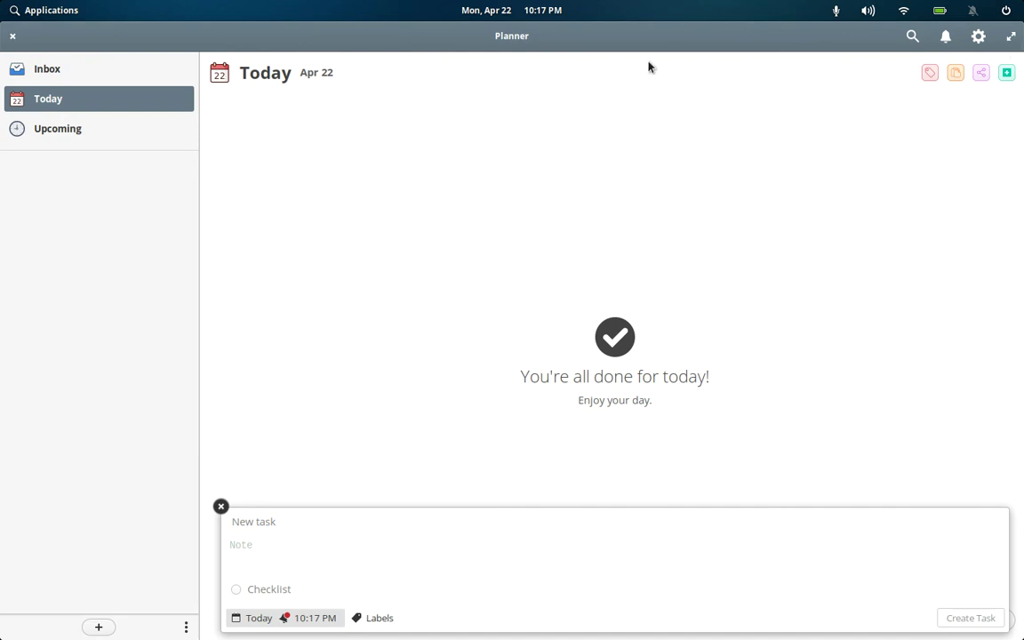
left_click(14, 34)
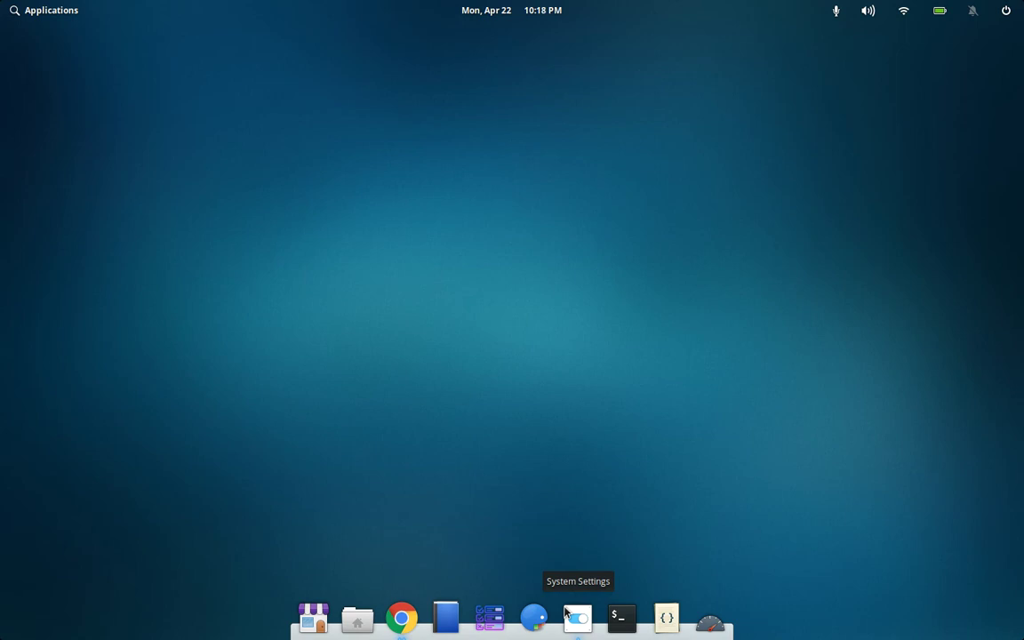
Open Optimizer, move its window higher on the desktop, and view the system dashboard and the Cleaner page
left_click(706, 622)
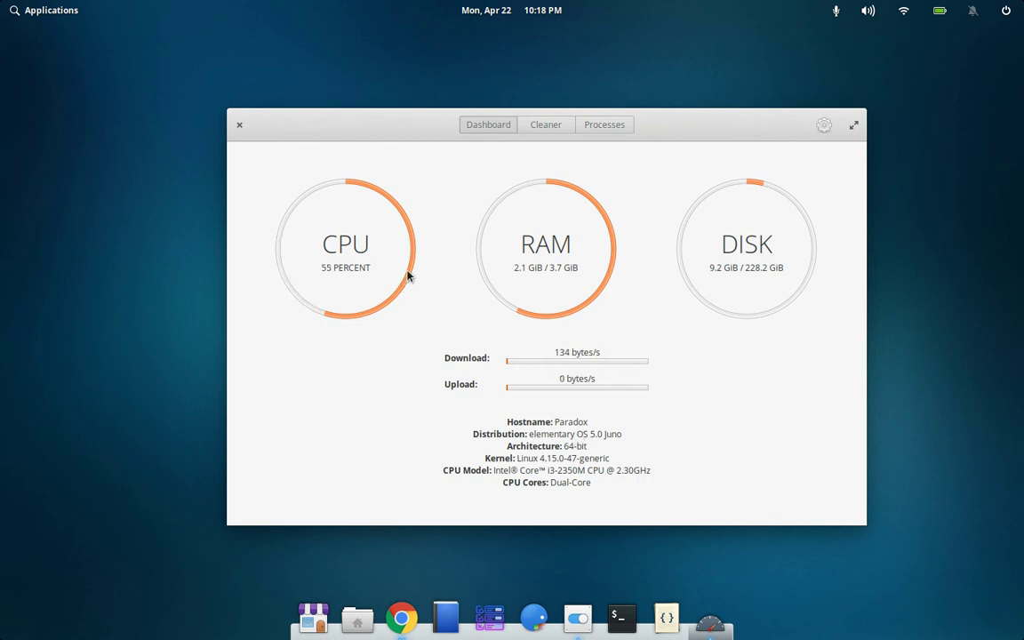
left_click_drag(696, 123, 690, 75)
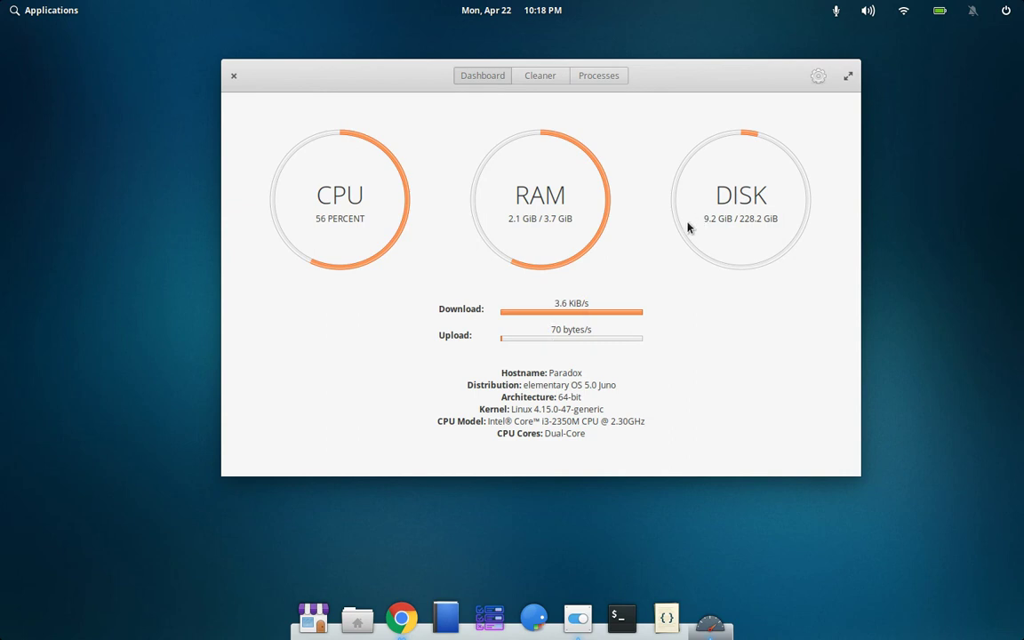
left_click(540, 77)
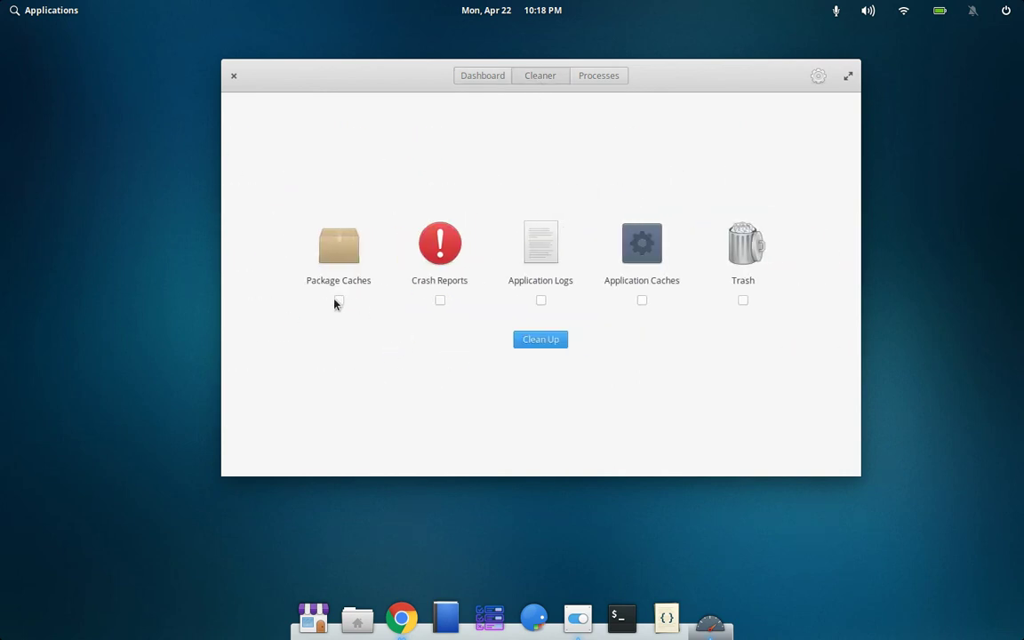
Mark package caches, crash reports, application logs and trash for cleaning, and close Optimizer
left_click(440, 300)
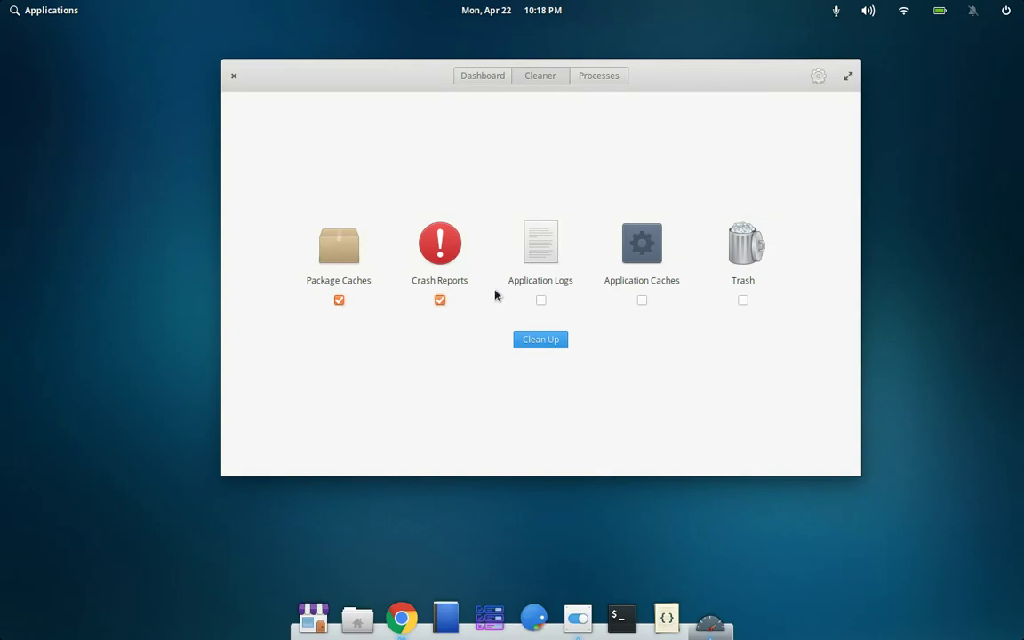
left_click(541, 302)
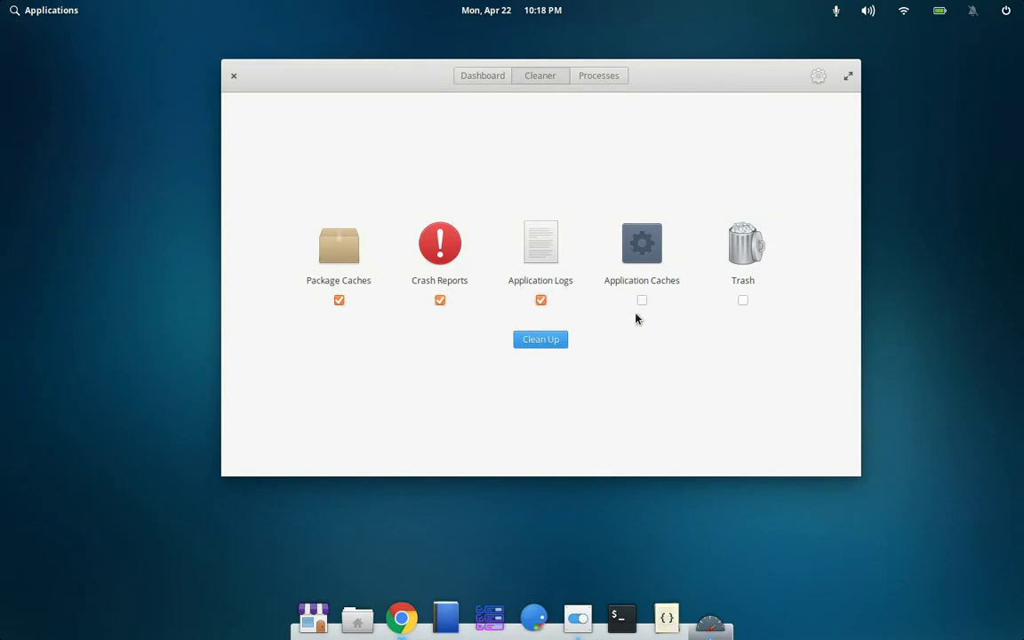
left_click(742, 302)
left_click(233, 76)
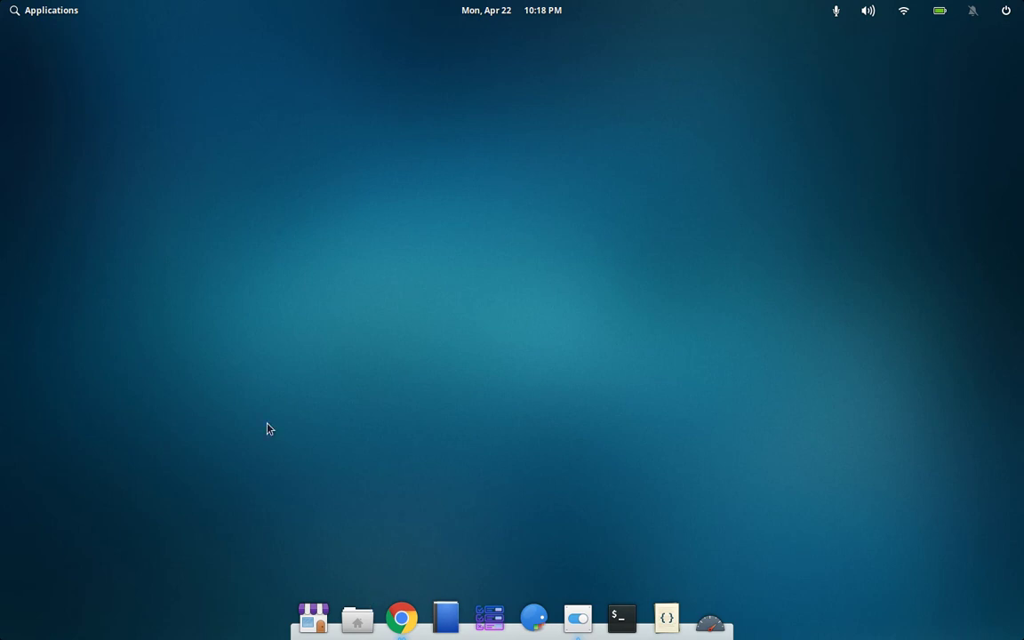
Open Metronome to examine its tempo, beat and note-volume controls, and close it
left_click(46, 7)
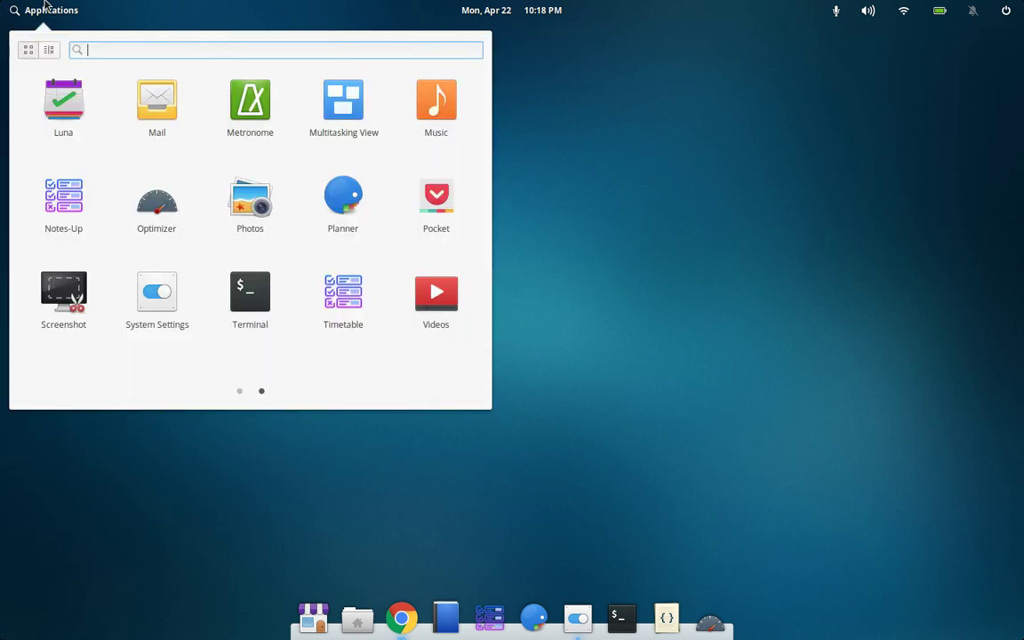
left_click(247, 101)
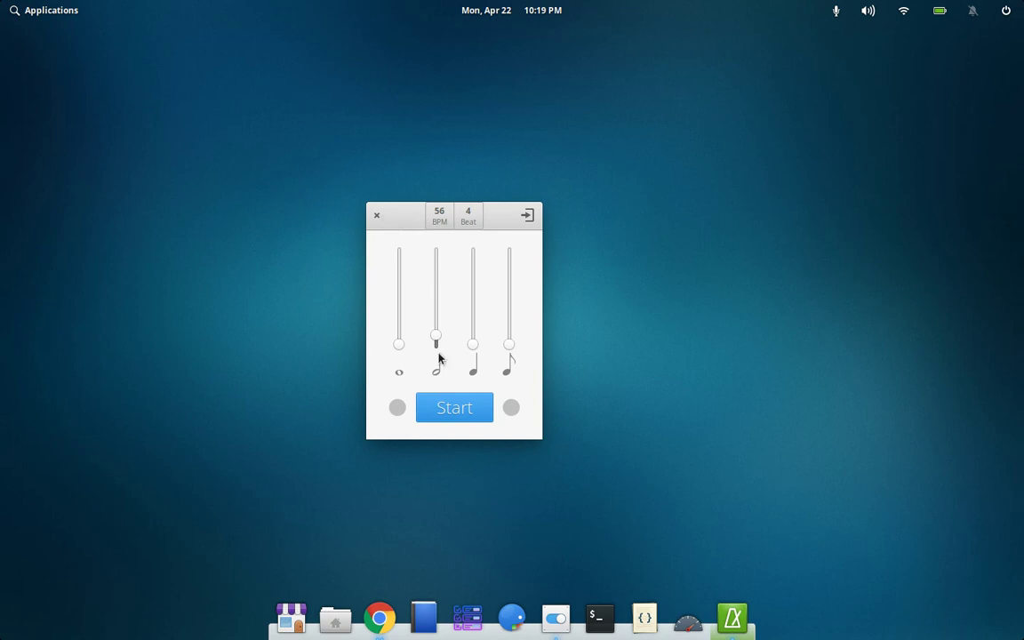
left_click(376, 215)
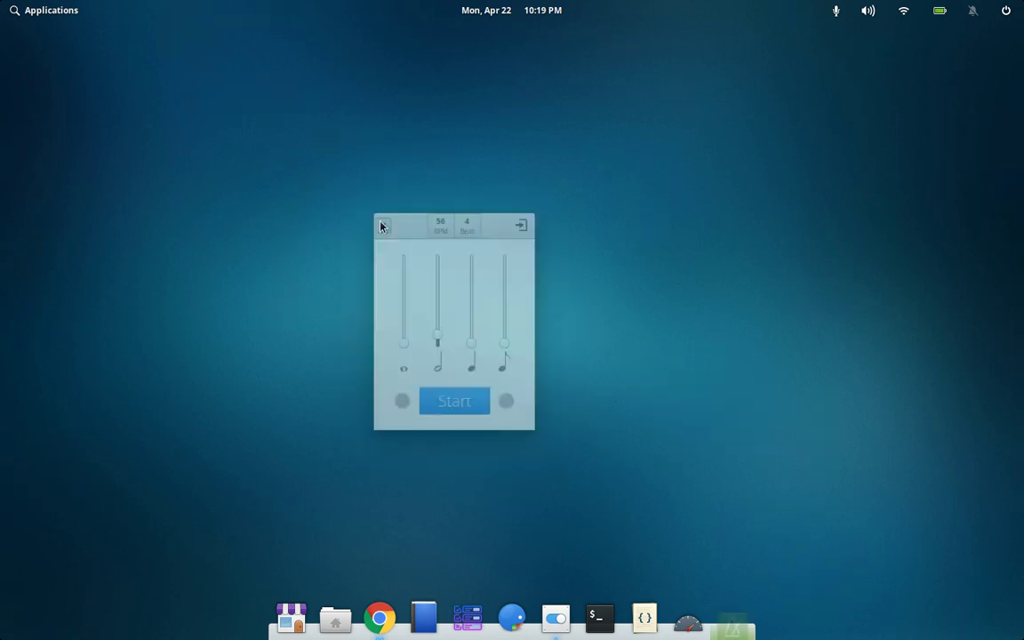
Open the Luna calendar, view May 2019 and return to April 2019
left_click(14, 10)
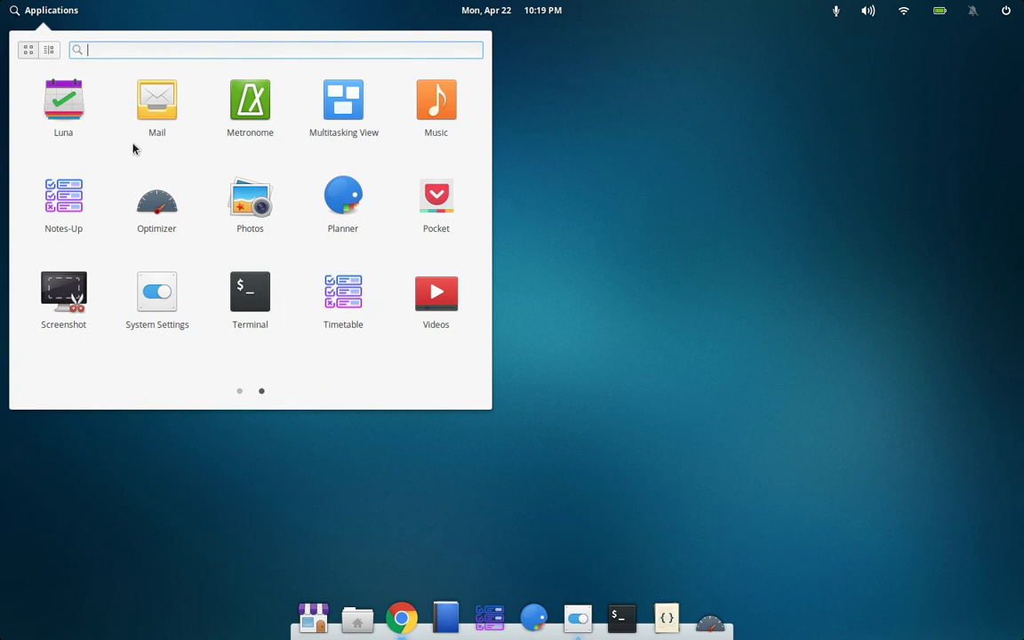
left_click(64, 112)
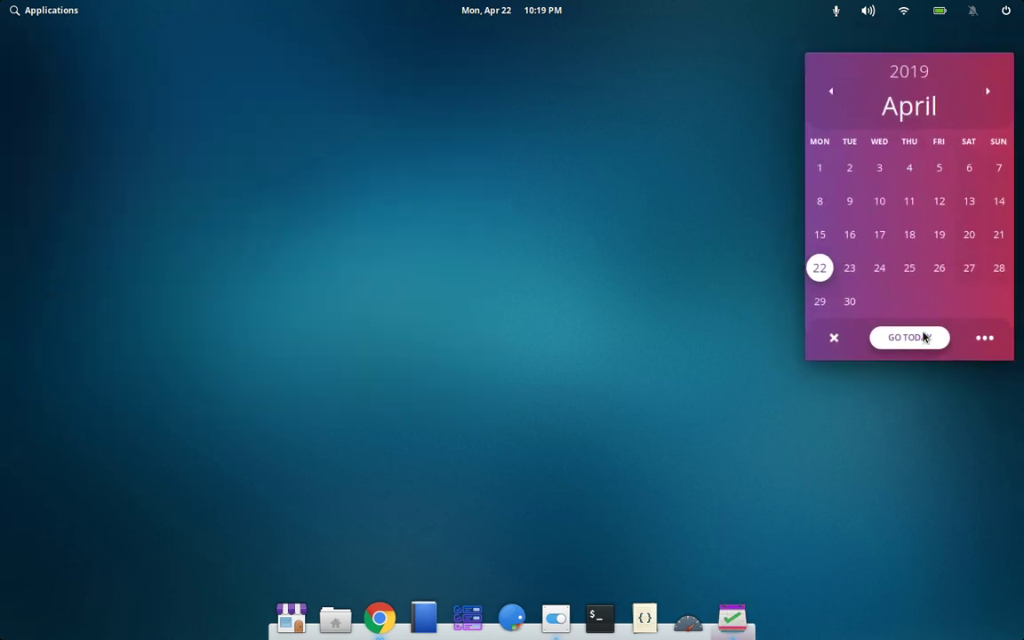
left_click(987, 93)
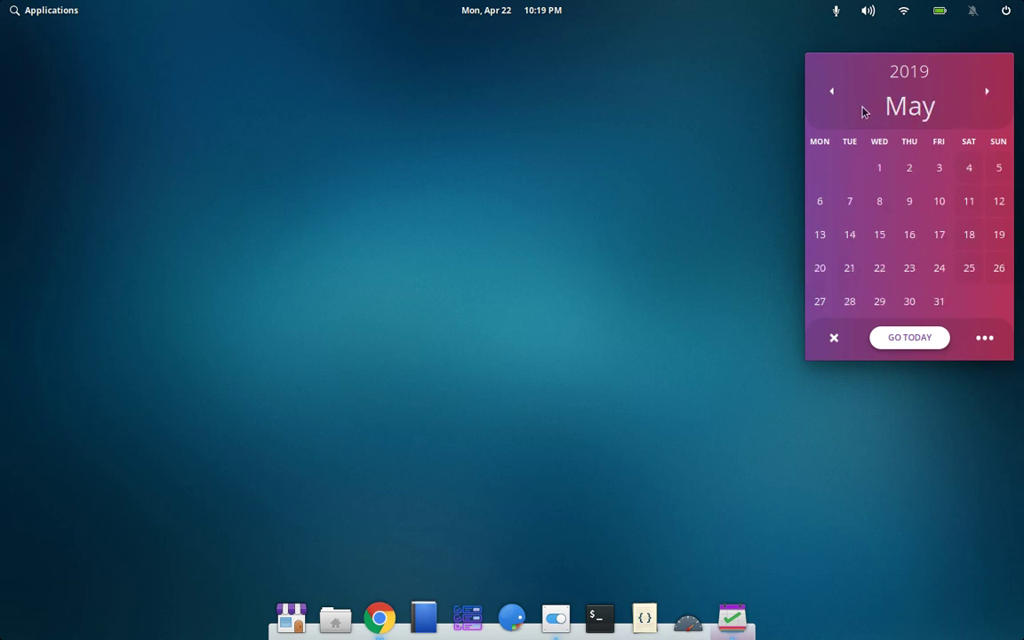
left_click(832, 92)
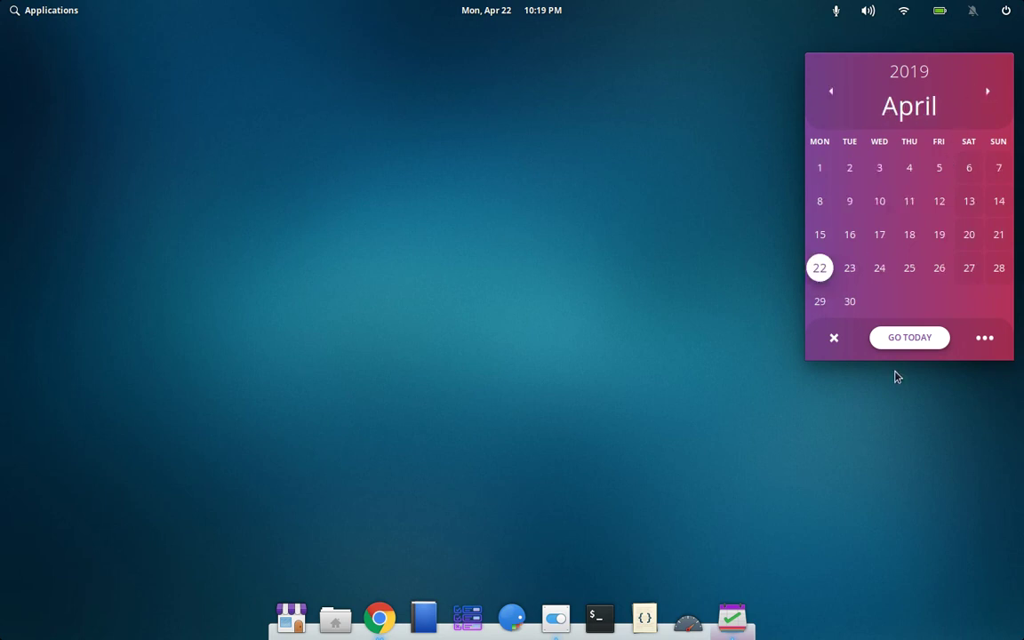
Try the rainbow, brown, green-to-blue gradient and red theme colors on the Luna calendar
left_click(980, 341)
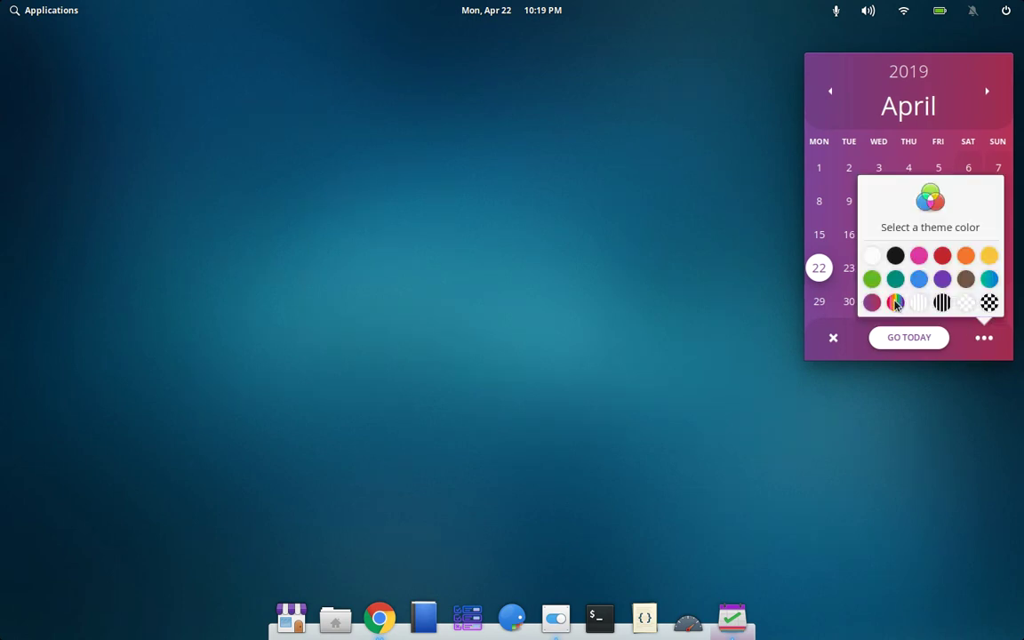
left_click(895, 303)
left_click(981, 344)
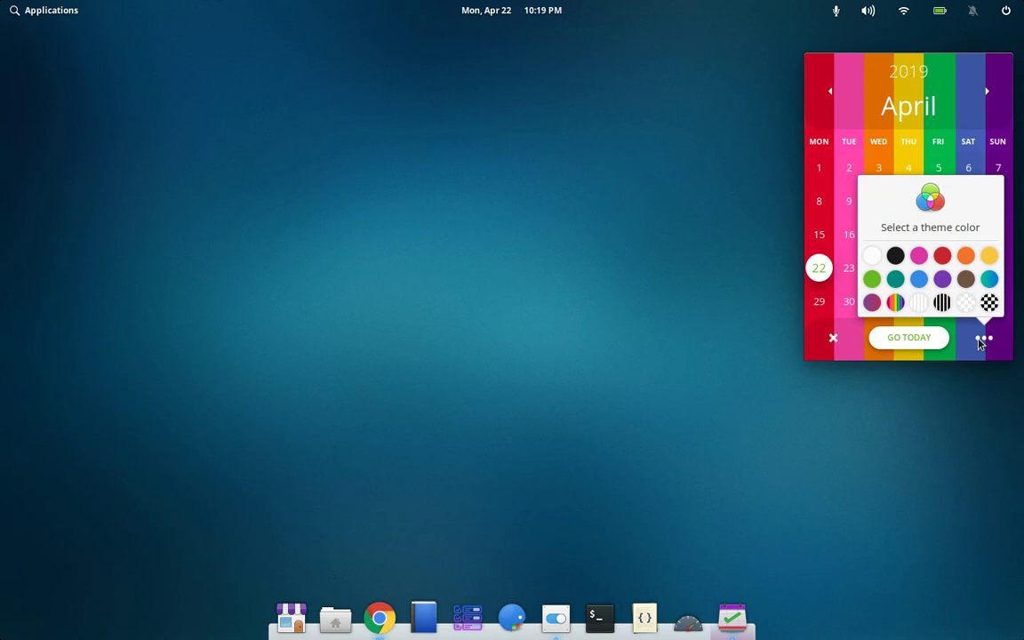
left_click(966, 281)
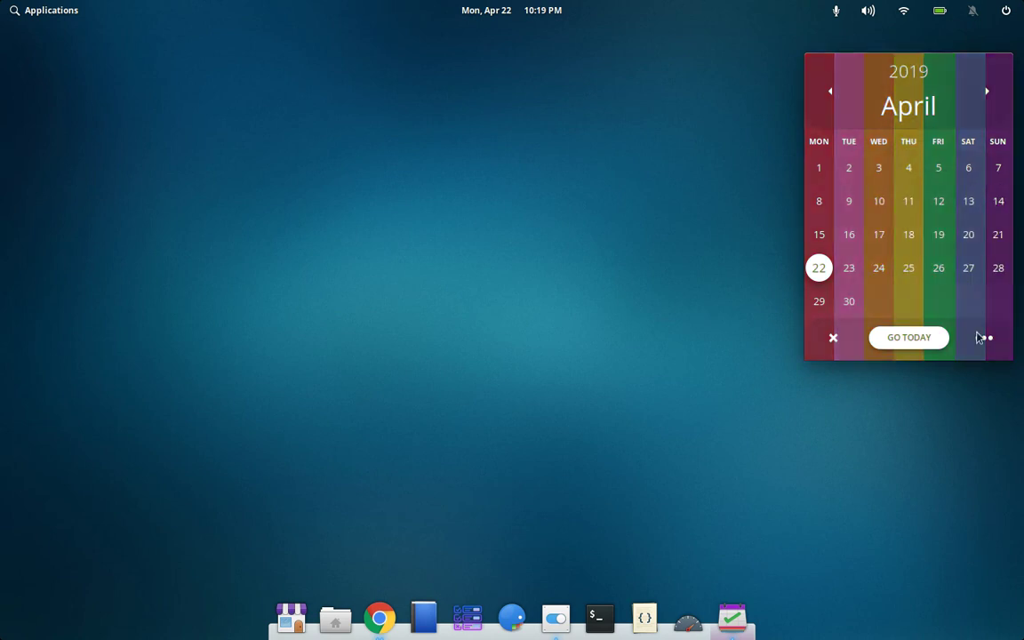
left_click(980, 344)
left_click(987, 280)
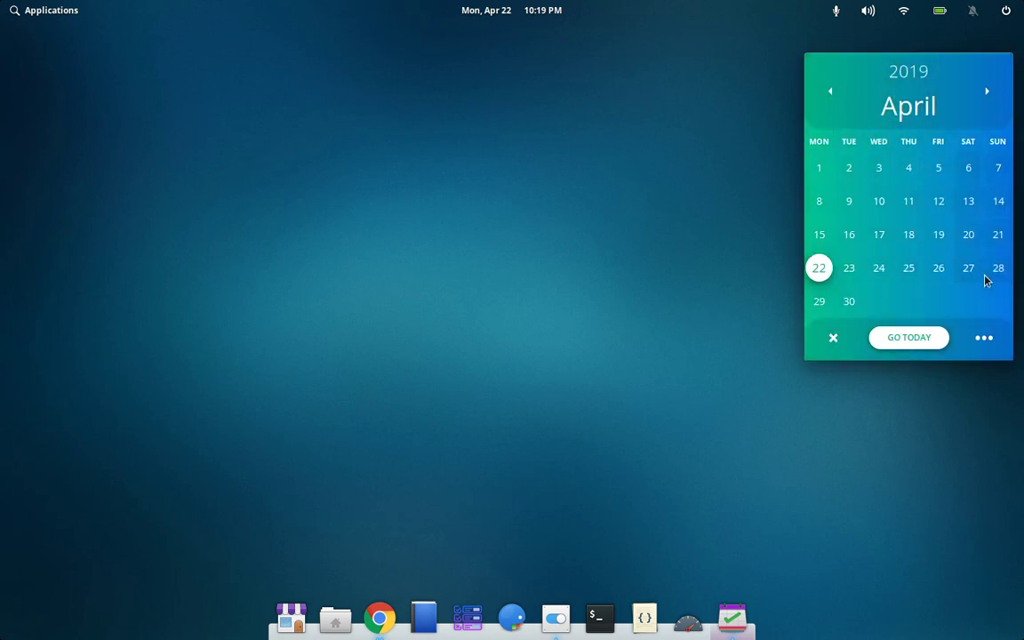
left_click(978, 336)
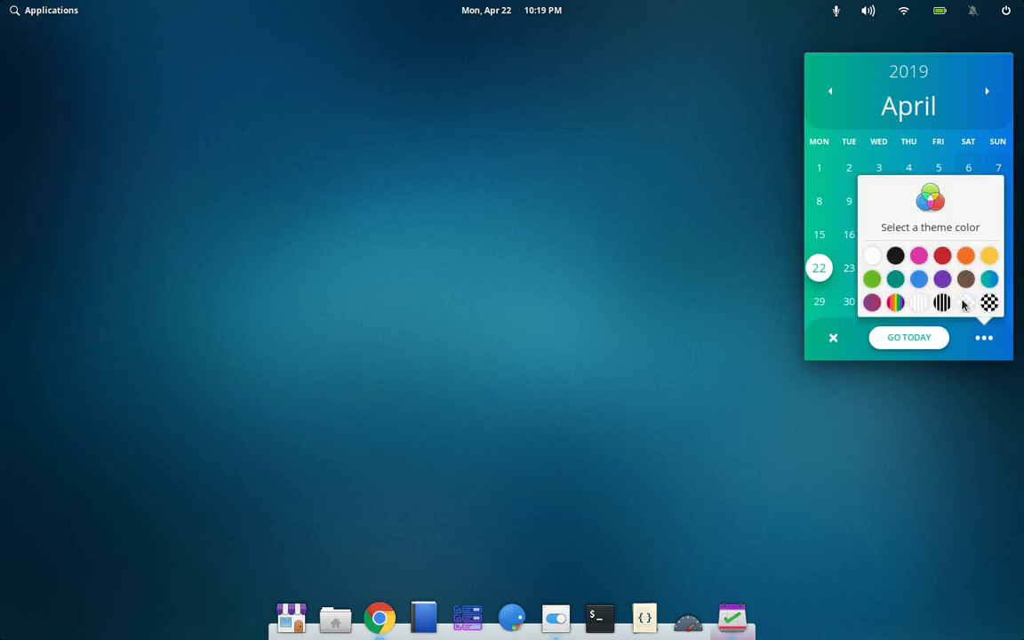
left_click(947, 265)
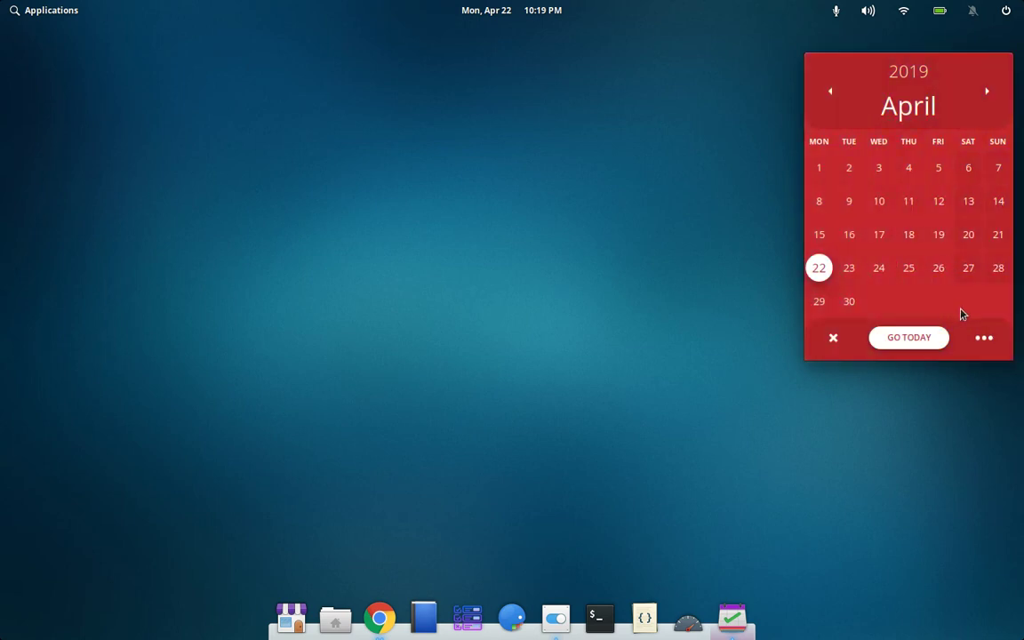
Set the Luna calendar's theme color to rainbow
left_click(983, 336)
left_click(896, 302)
left_click(69, 7)
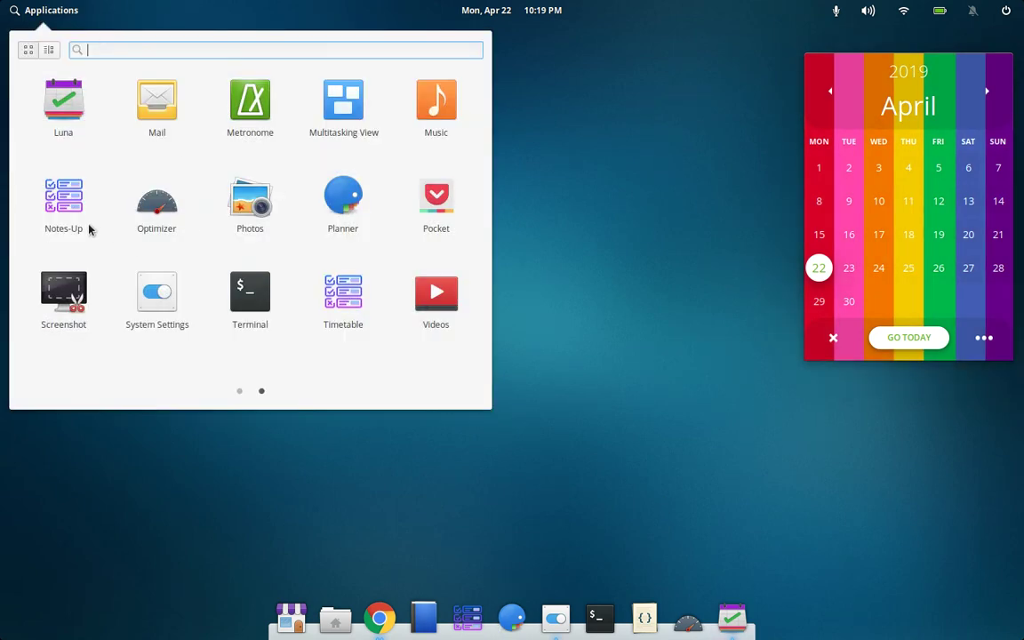
scroll(89, 229, "up", 1)
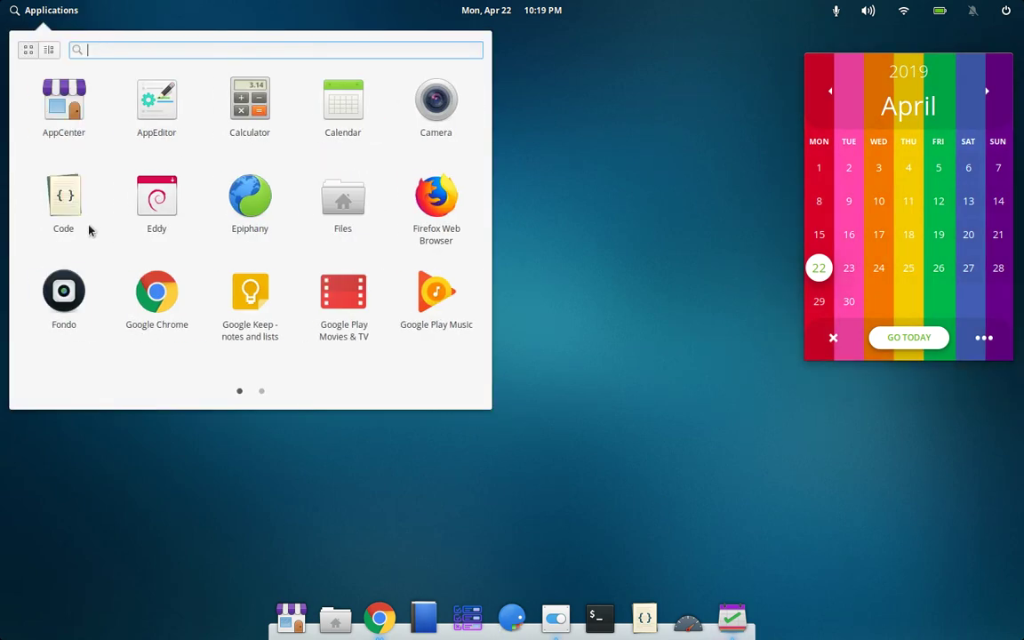
left_click(559, 179)
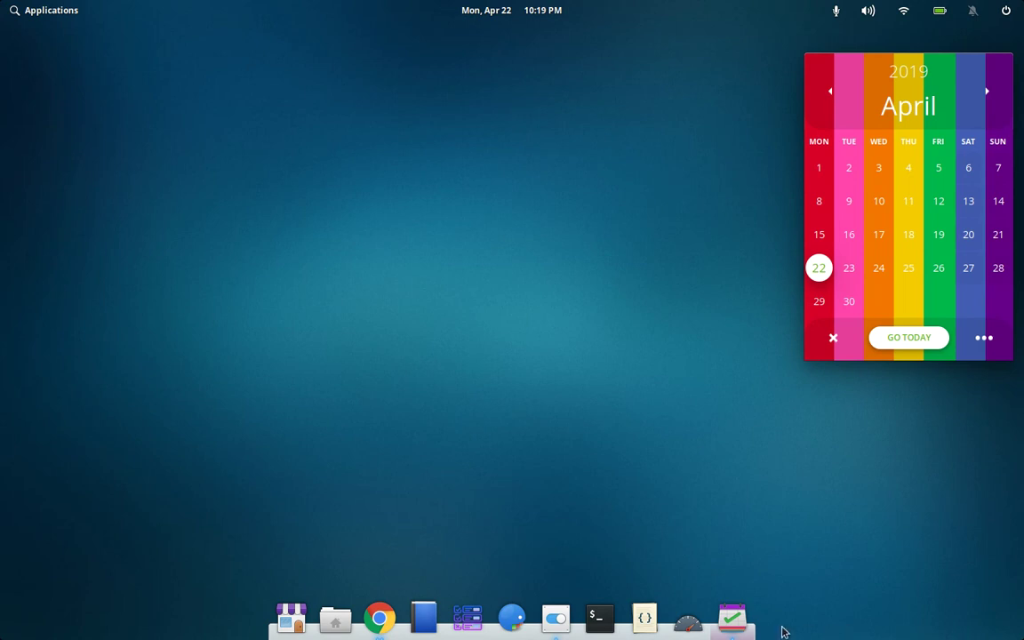
Close Luna, and view the system's built-in date calendar for comparison before dismissing it
right_click(725, 620)
left_click(715, 581)
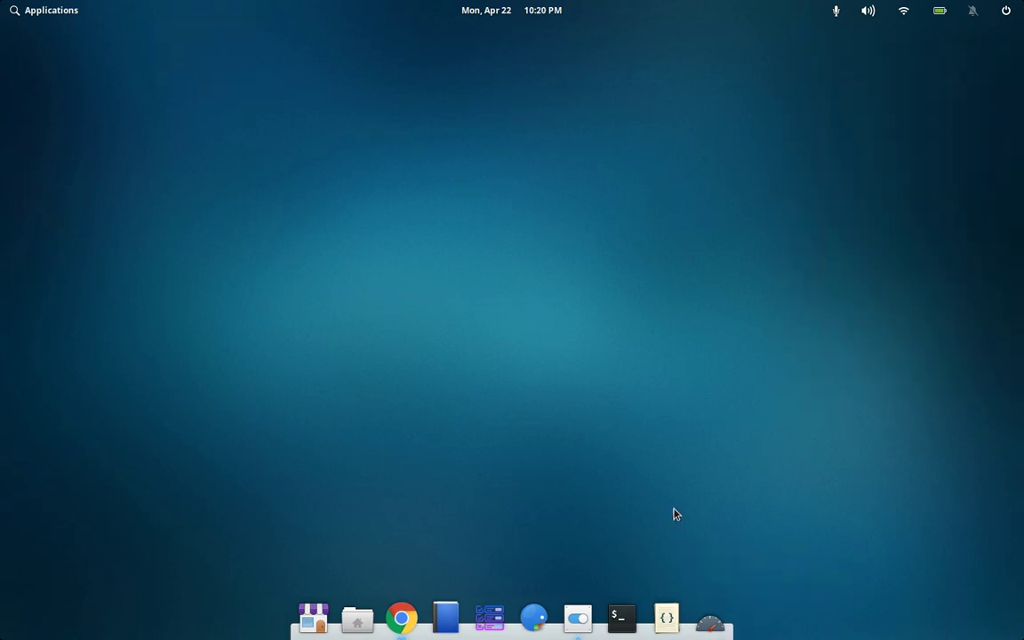
left_click(479, 7)
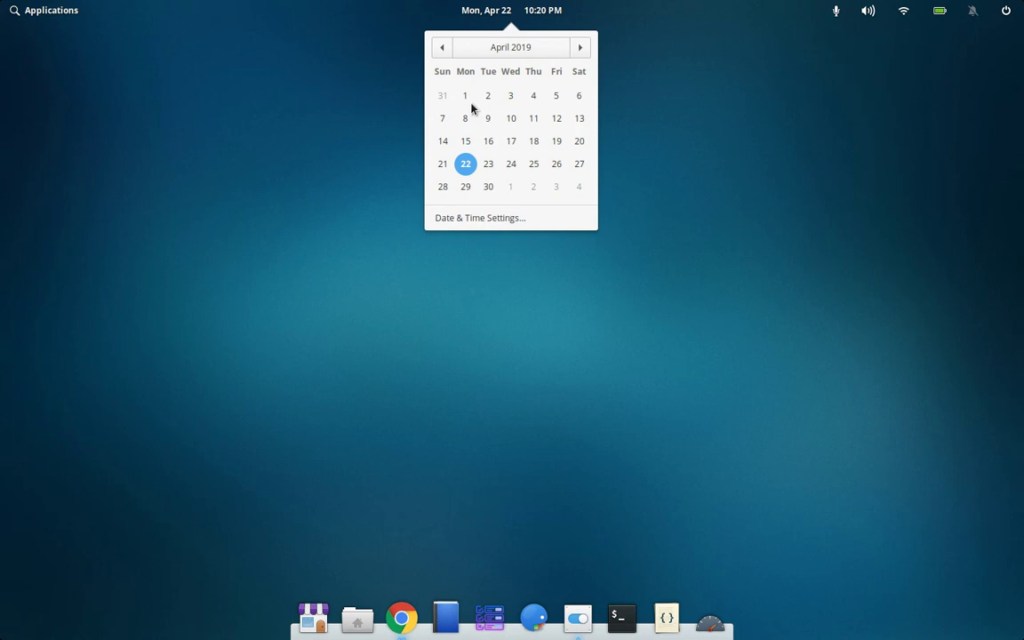
left_click(418, 126)
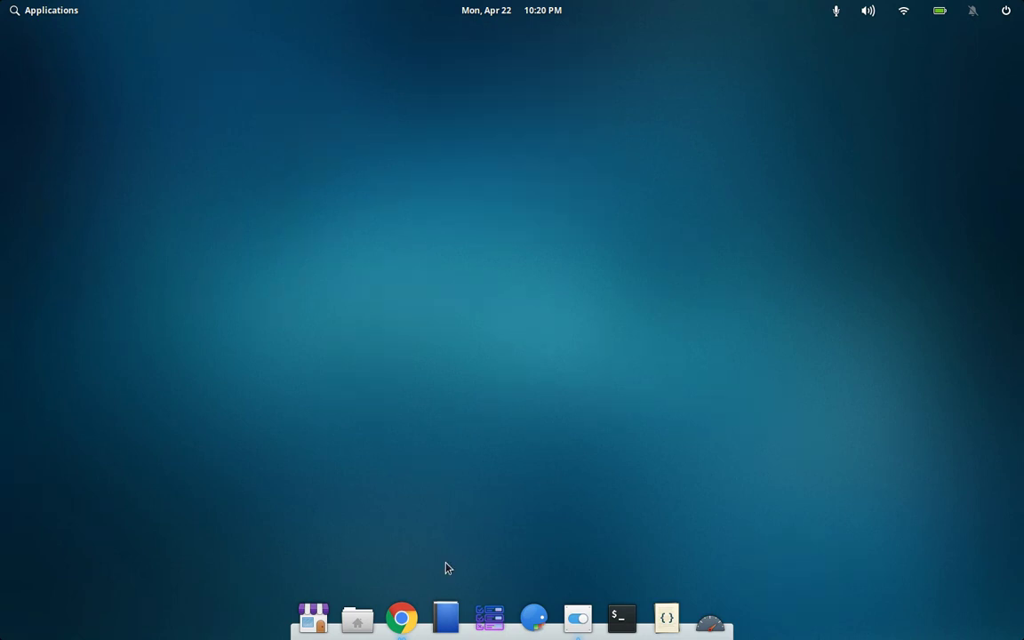
Open AppEditor, move its window toward the middle of the desktop and browse the list of application entries
left_click(5, 7)
left_click(148, 97)
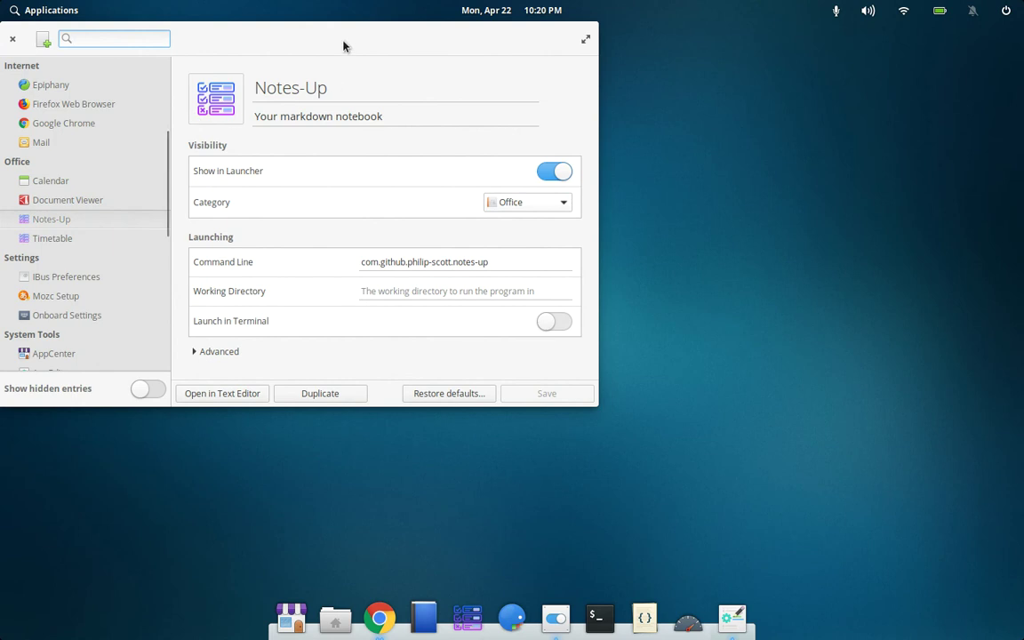
left_click_drag(344, 46, 537, 68)
scroll(304, 291, "down", 3)
scroll(304, 292, "down", 3)
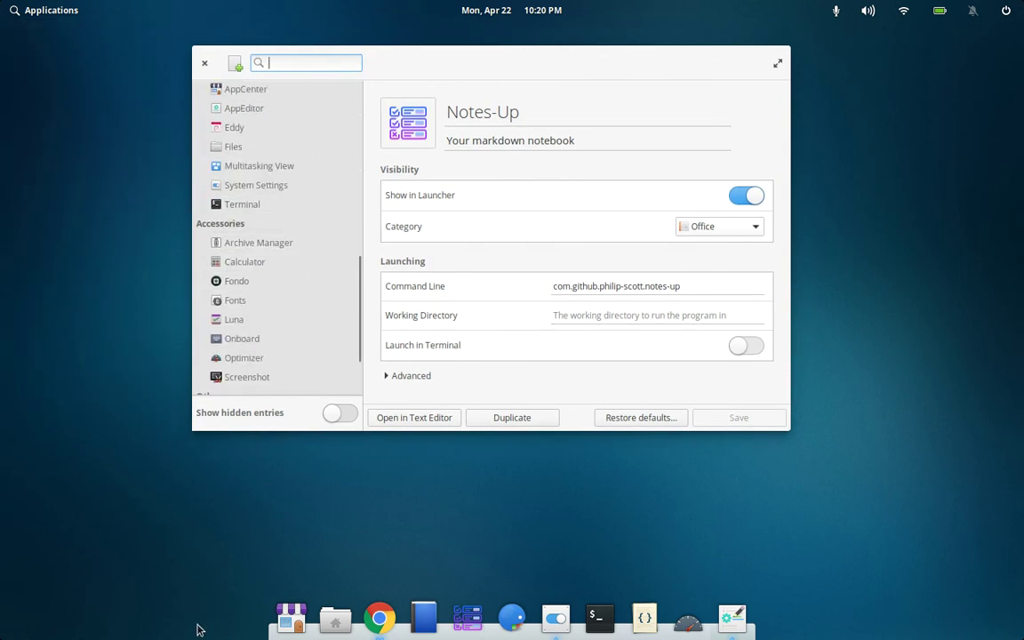
View the second page of installed applications in the system launcher, and dismiss it
left_click(55, 8)
scroll(233, 275, "down", 1)
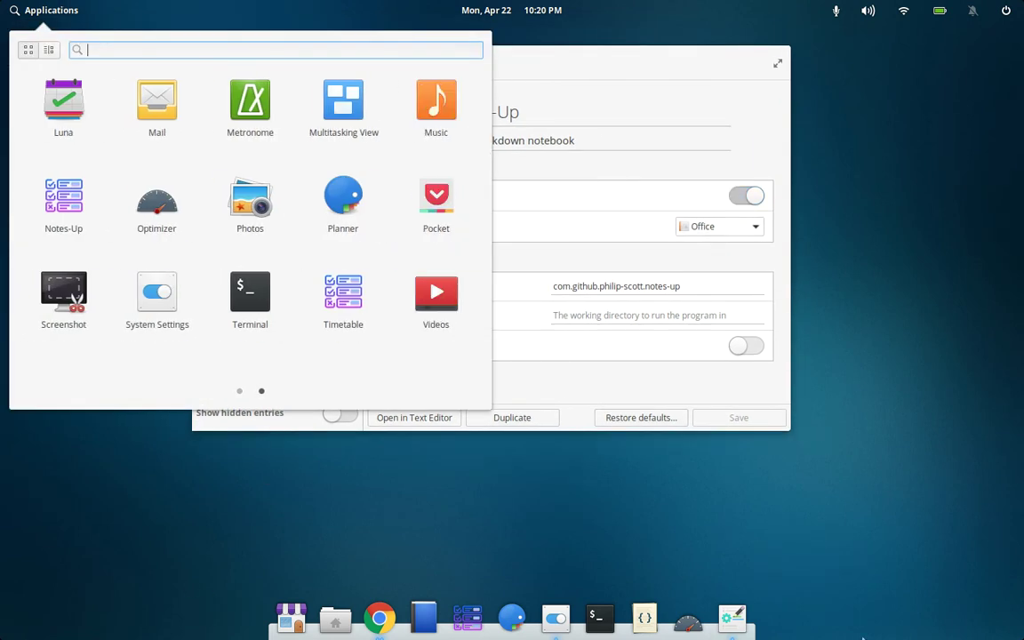
left_click(806, 514)
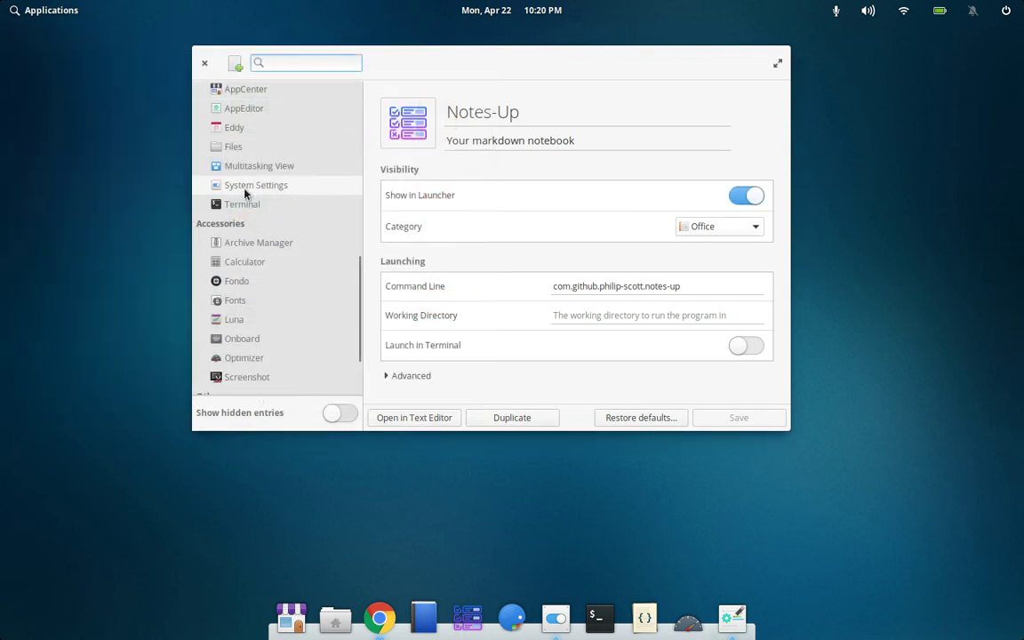
Examine the Notes-Up entry's editable display name, icon source options and category choices, leaving its settings as they are
left_click(494, 113)
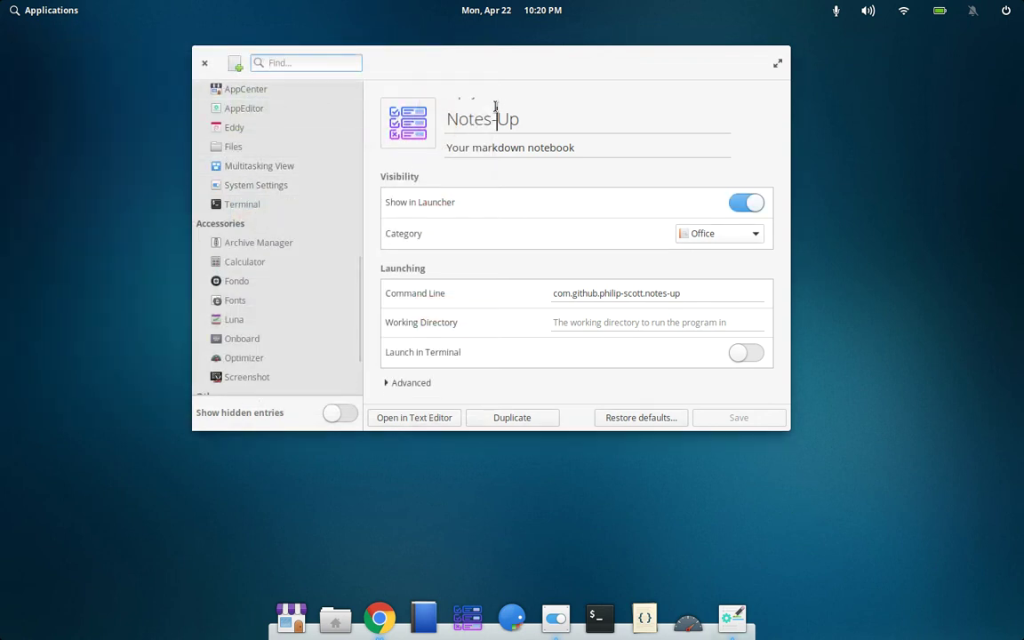
key("shift+End")
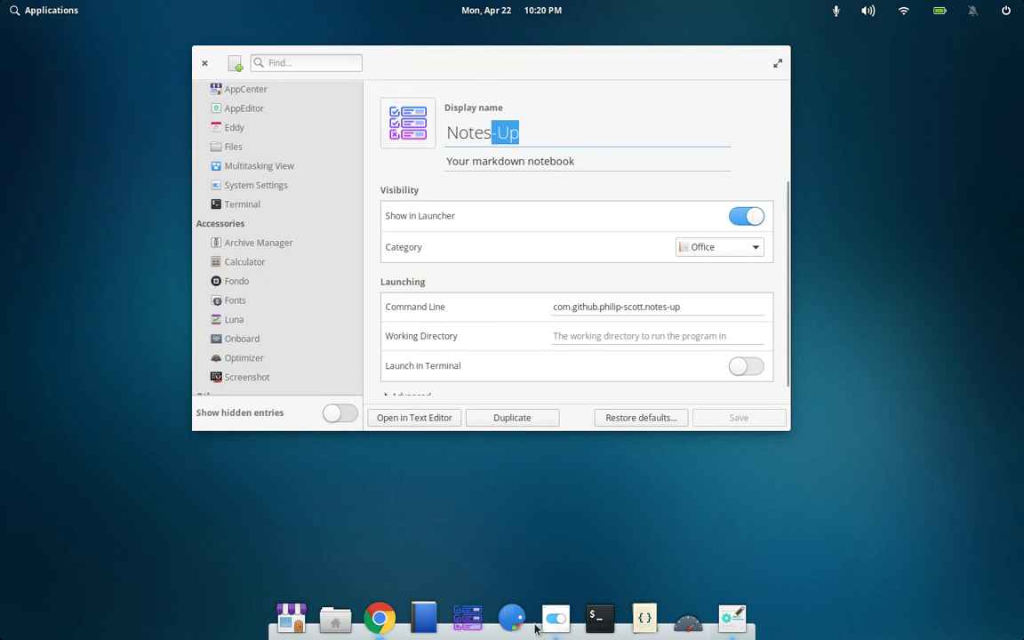
left_click(411, 122)
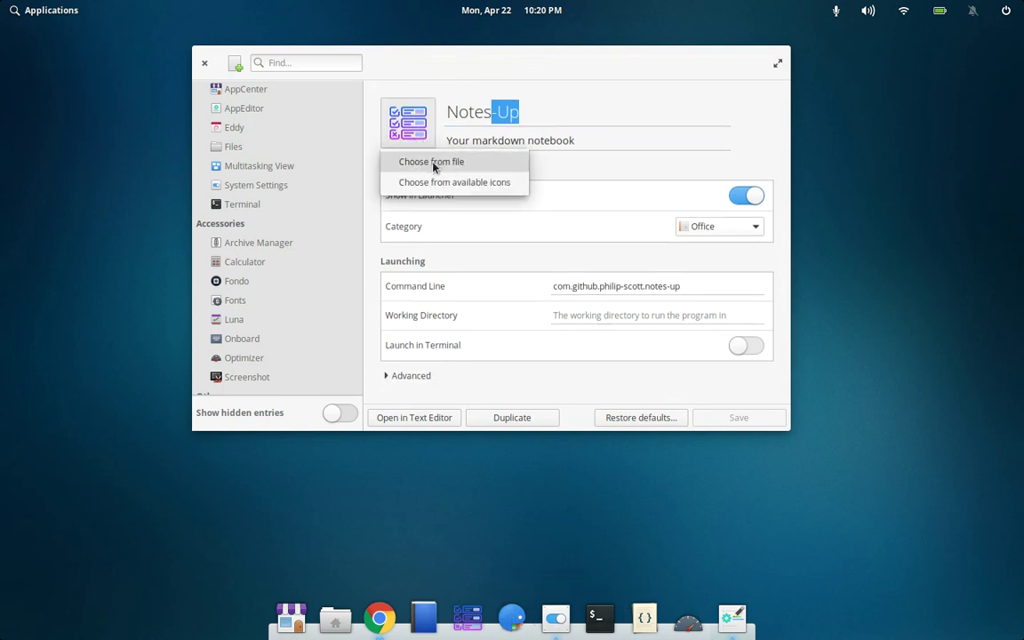
left_click(595, 226)
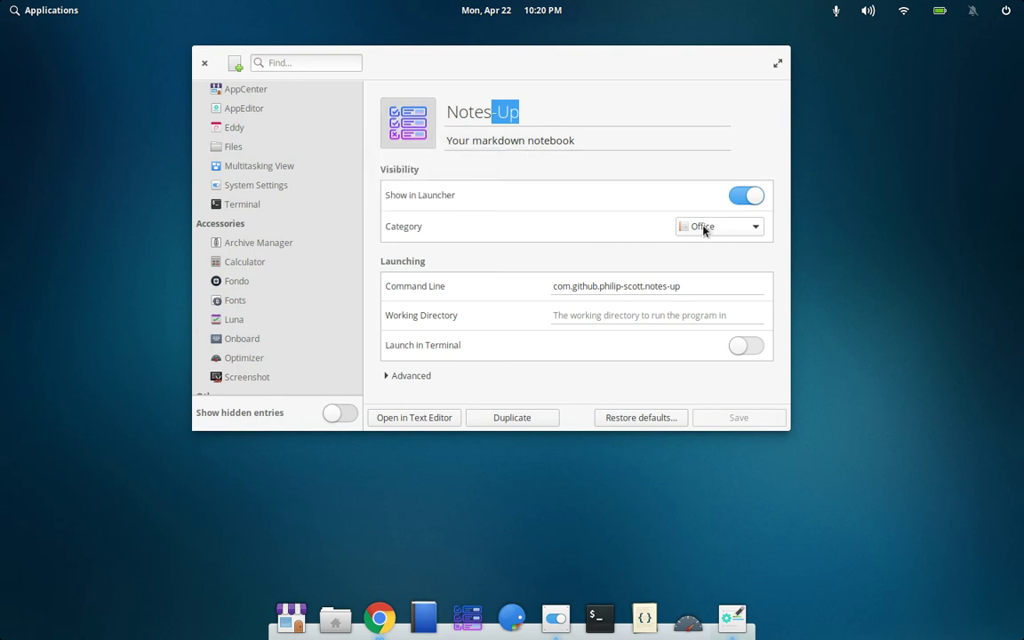
left_click(704, 227)
left_click(570, 212)
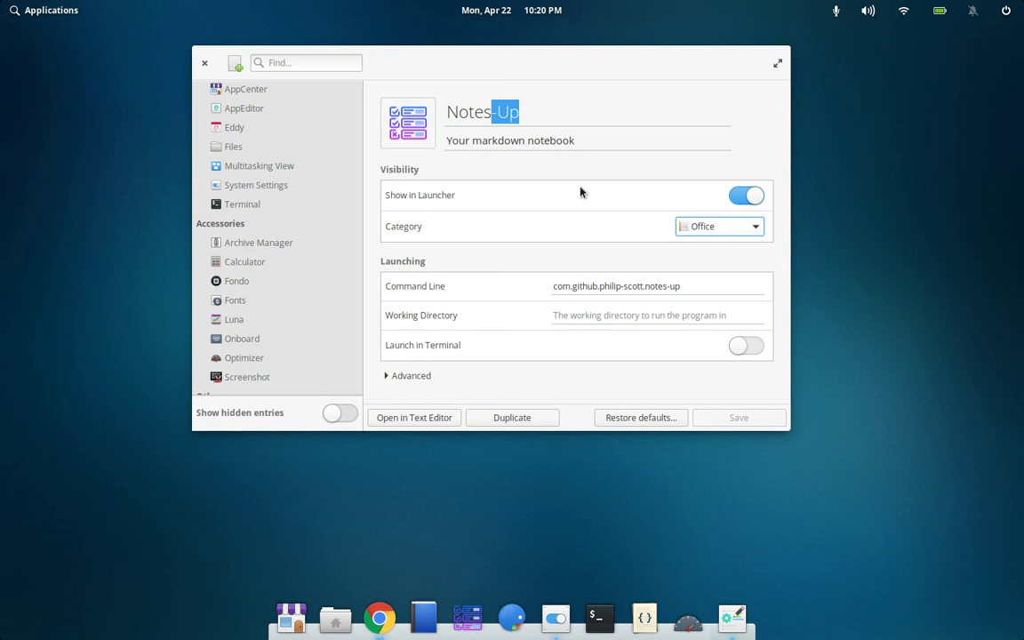
Examine the Notes-Up entry's command line and expand its advanced options
scroll(214, 153, "up", 8)
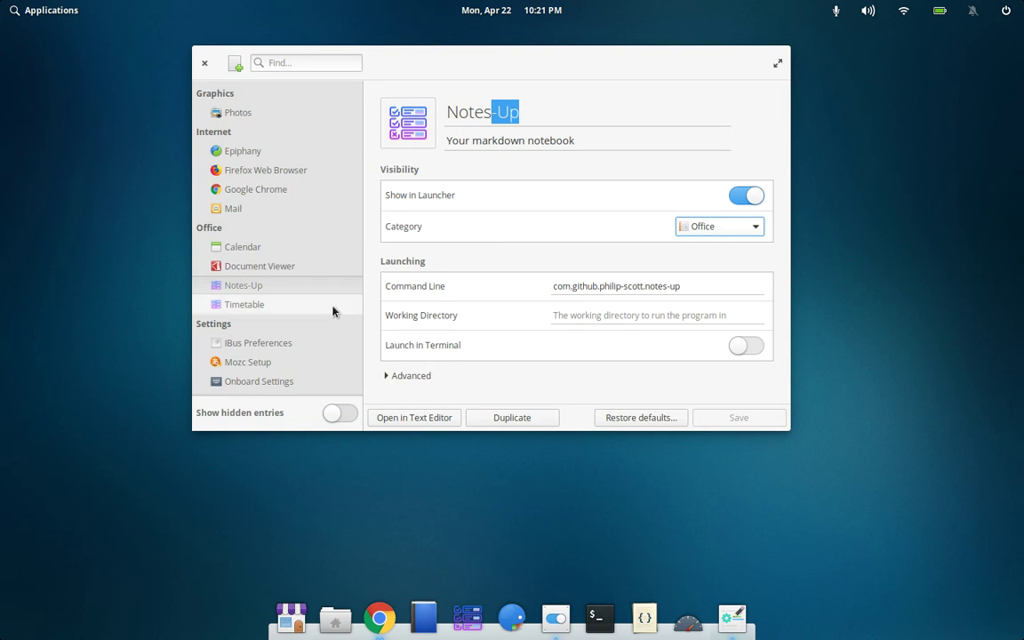
triple_click(606, 287)
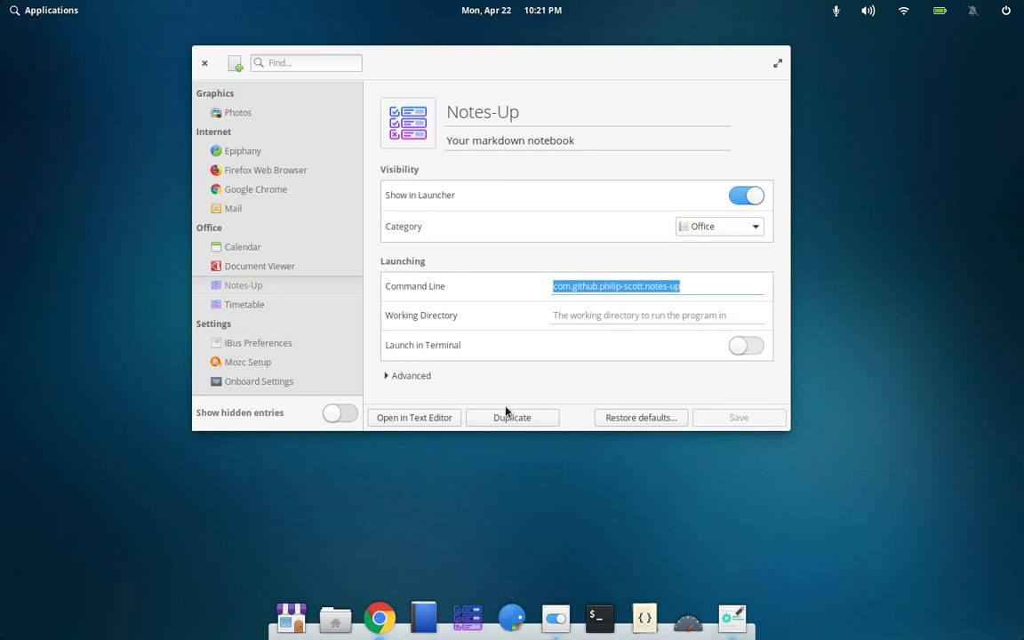
left_click(391, 377)
scroll(396, 381, "down", 1)
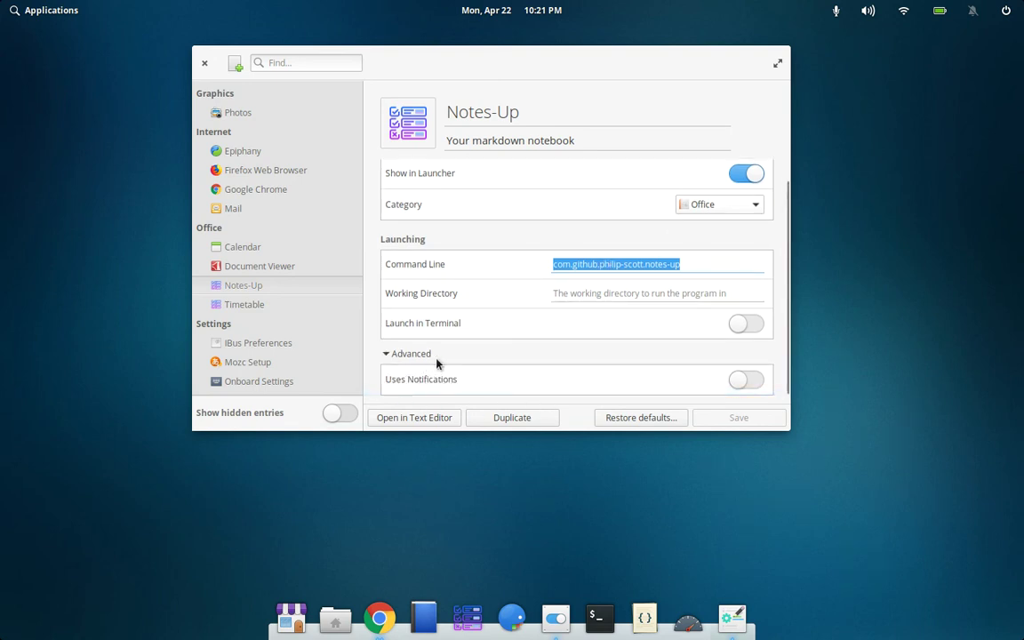
Open the Timetable entry and browse the available icons for it, then cancel the icon selection
left_click(225, 305)
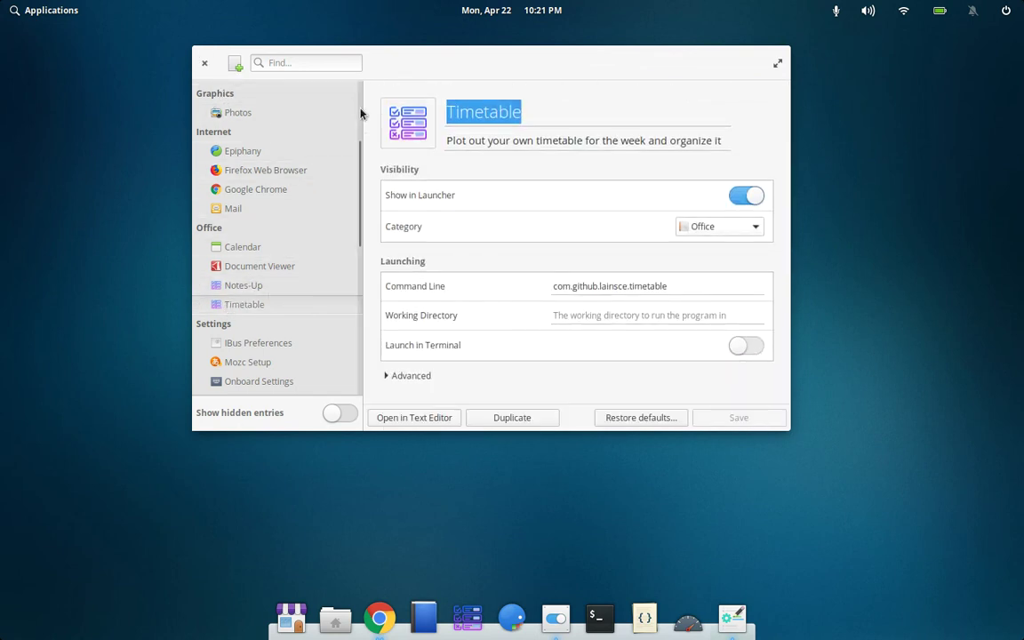
left_click(407, 123)
left_click(405, 180)
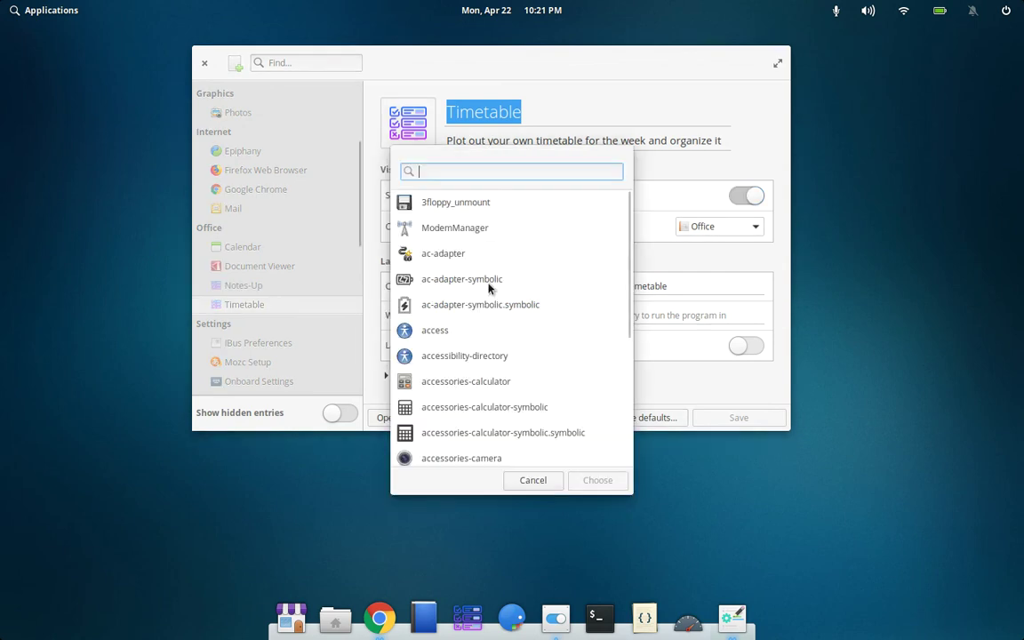
scroll(488, 287, "down", 10)
scroll(488, 286, "down", 5)
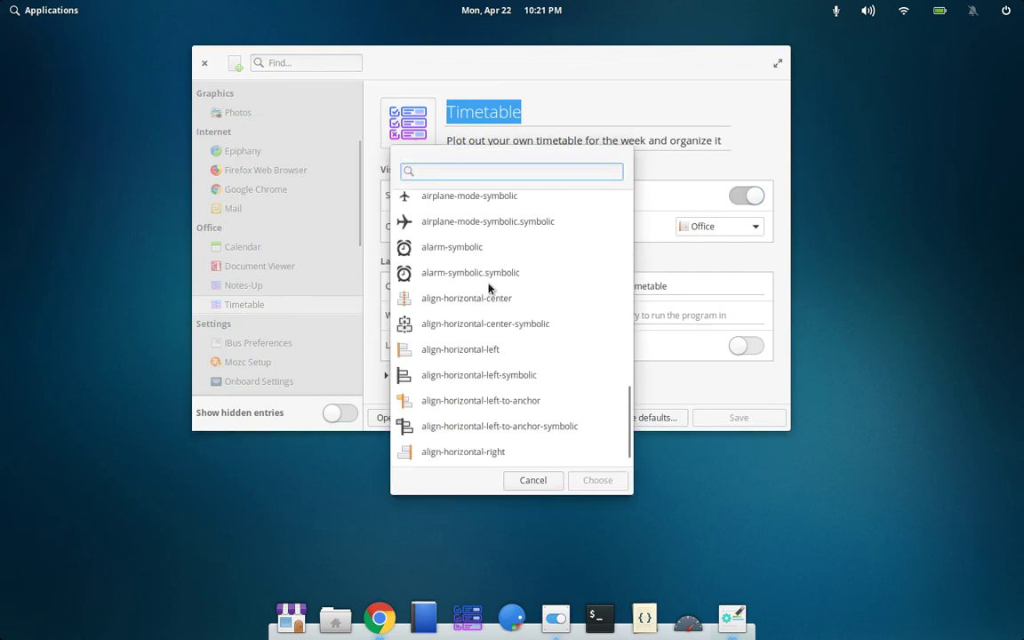
scroll(507, 267, "up", 5)
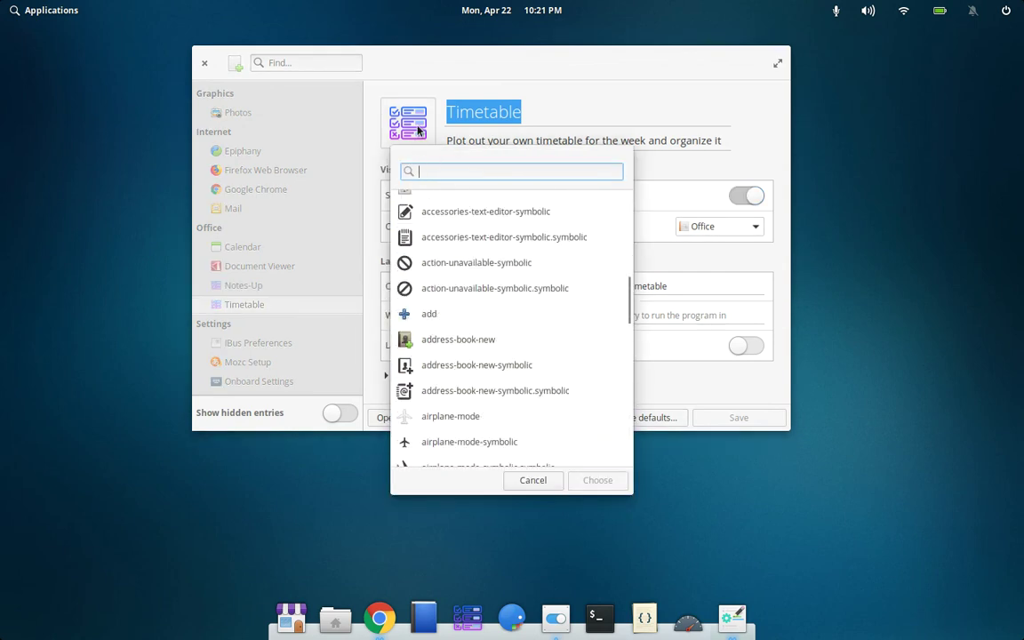
left_click(382, 120)
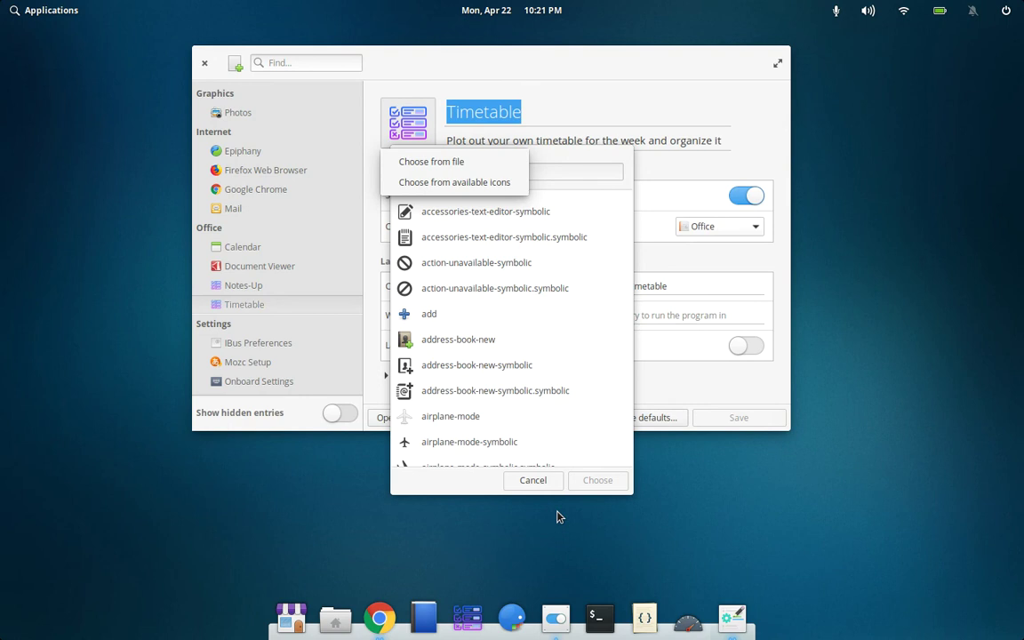
left_click(537, 483)
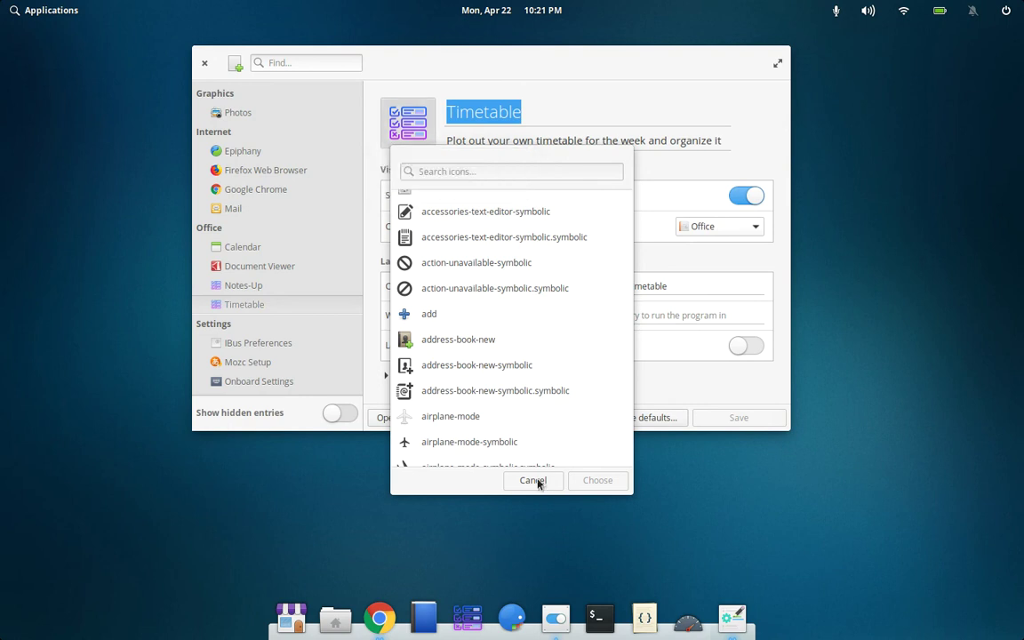
left_click(537, 483)
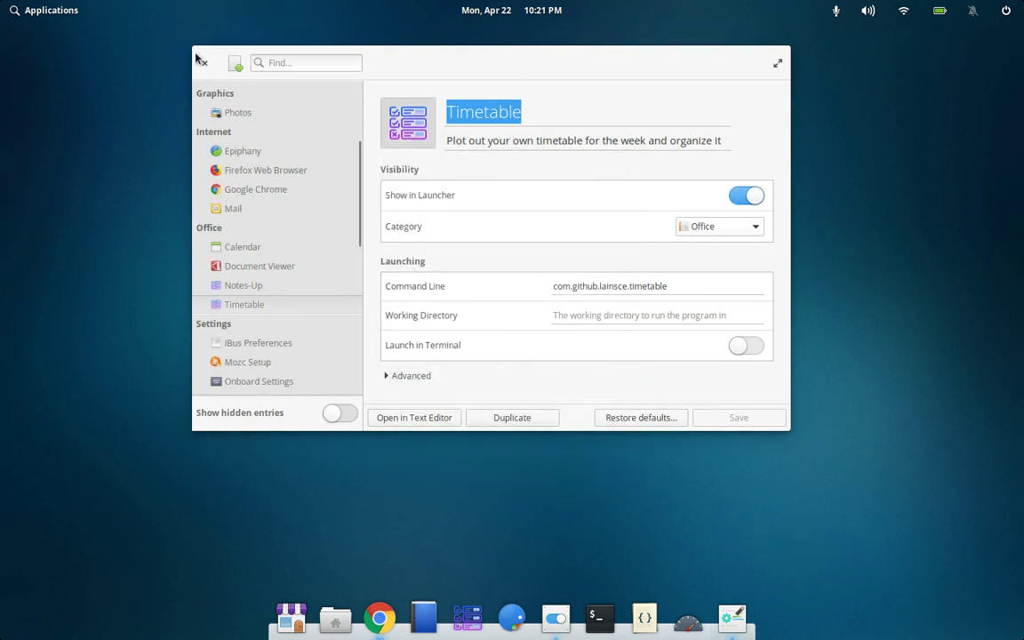
Close AppEditor, and view the first page of the application launcher before dismissing it
key("ctrl+q")
left_click(72, 9)
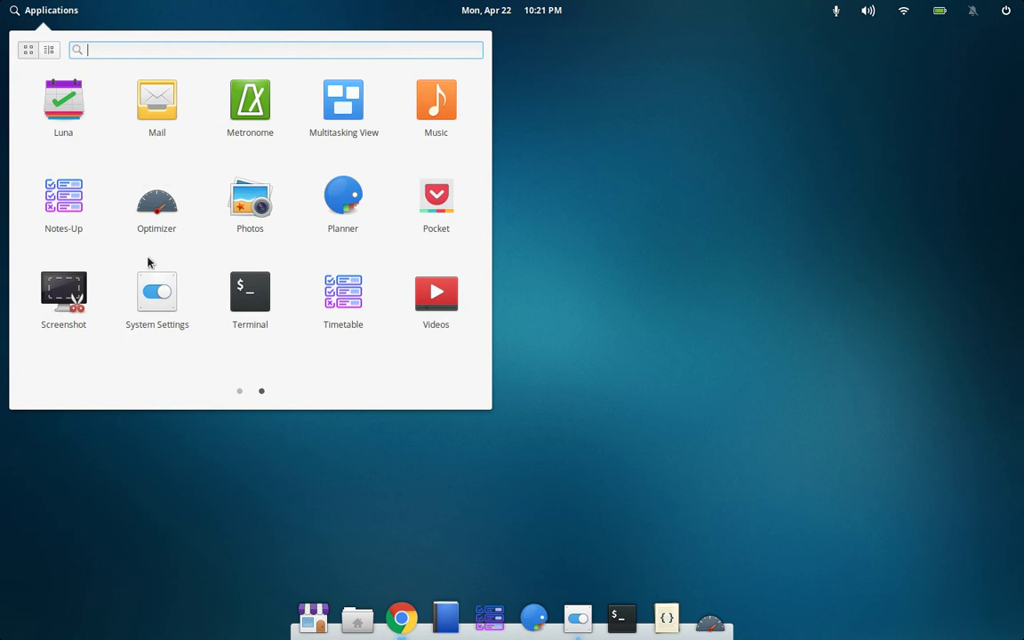
scroll(149, 263, "up", 1)
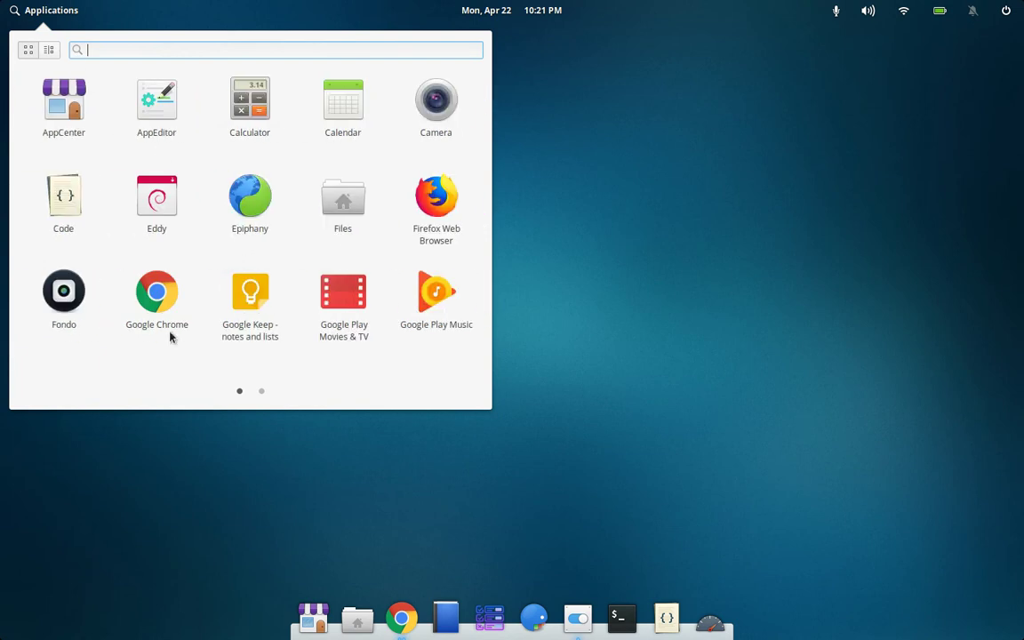
left_click(584, 327)
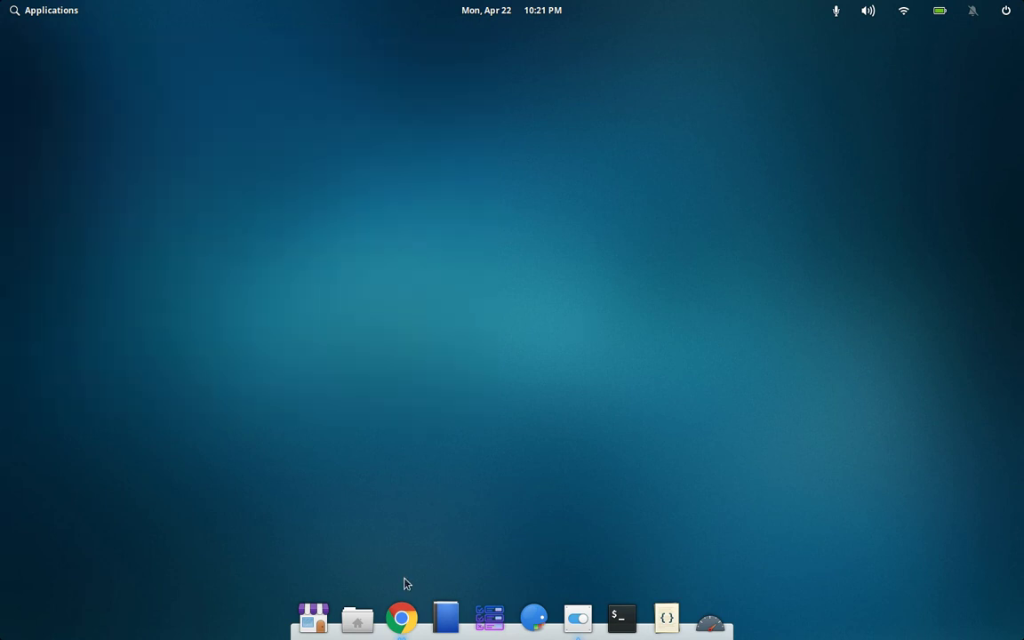
Switch to Google Chrome to show the TechRage website
left_click(414, 628)
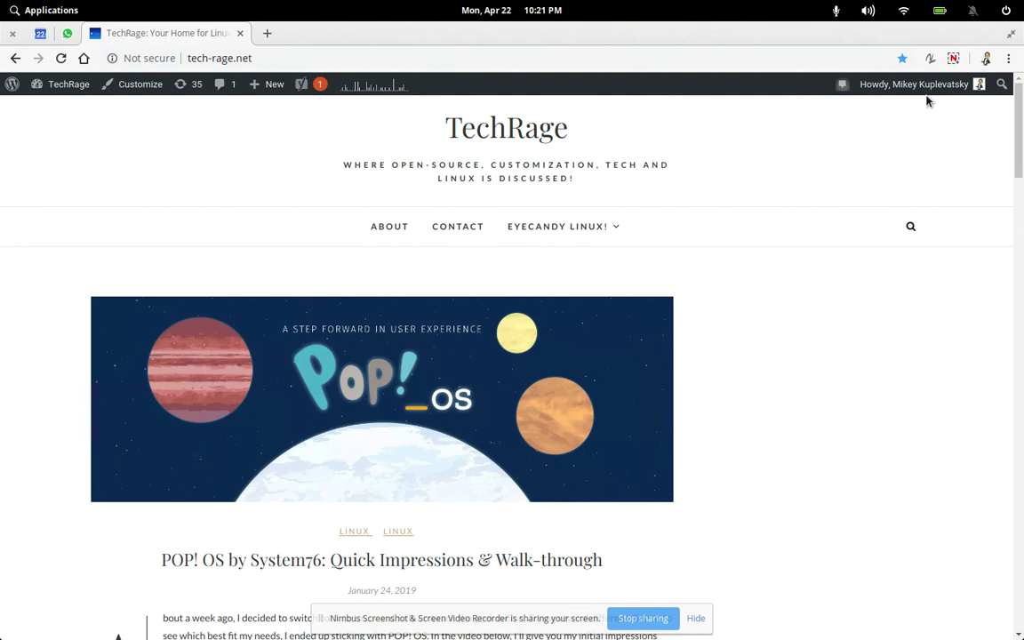